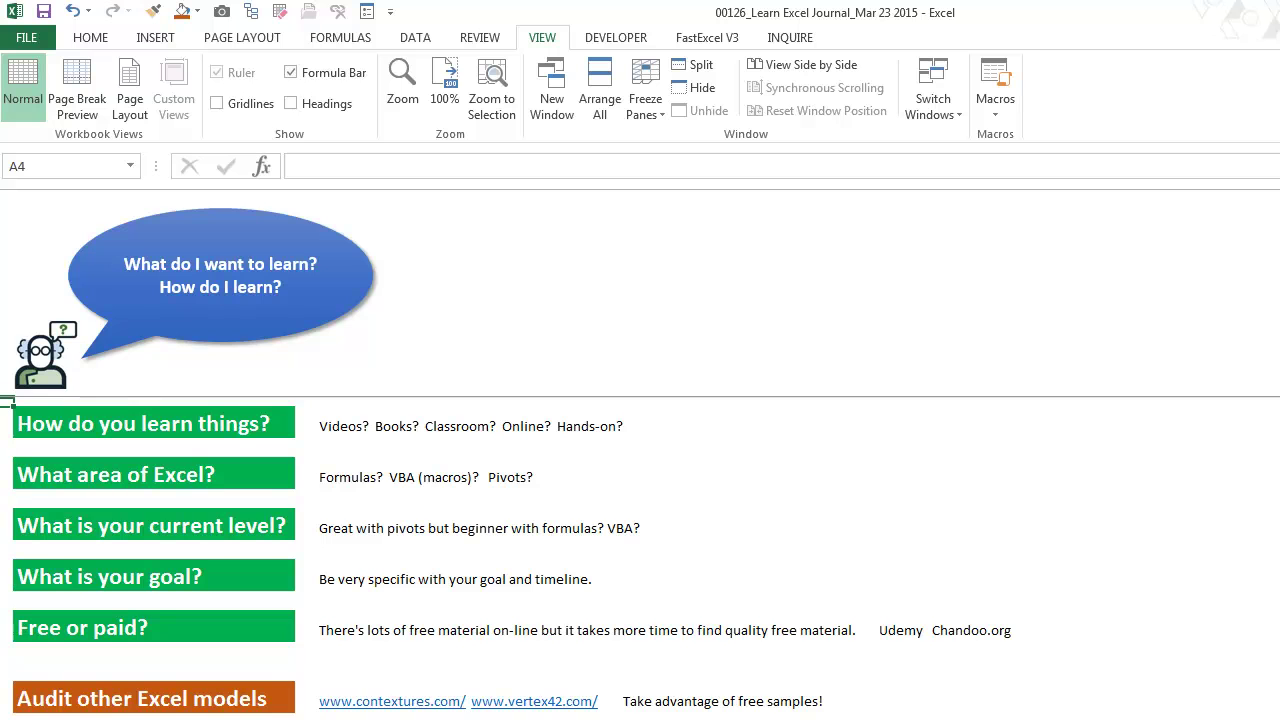
scroll(640, 558, "down", 3)
scroll(640, 558, "up", 1)
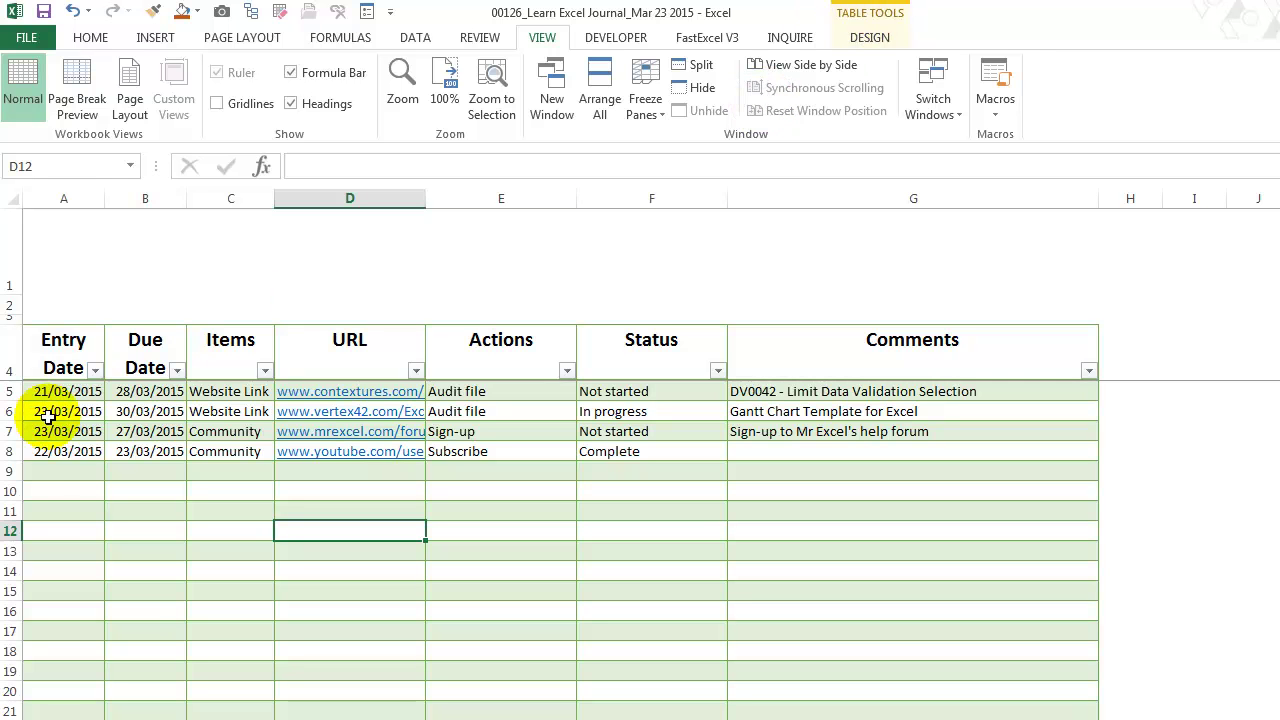
Step: Review the cells of the first empty journal row, including the dropdown choices for Items and Actions
left_click(51, 472)
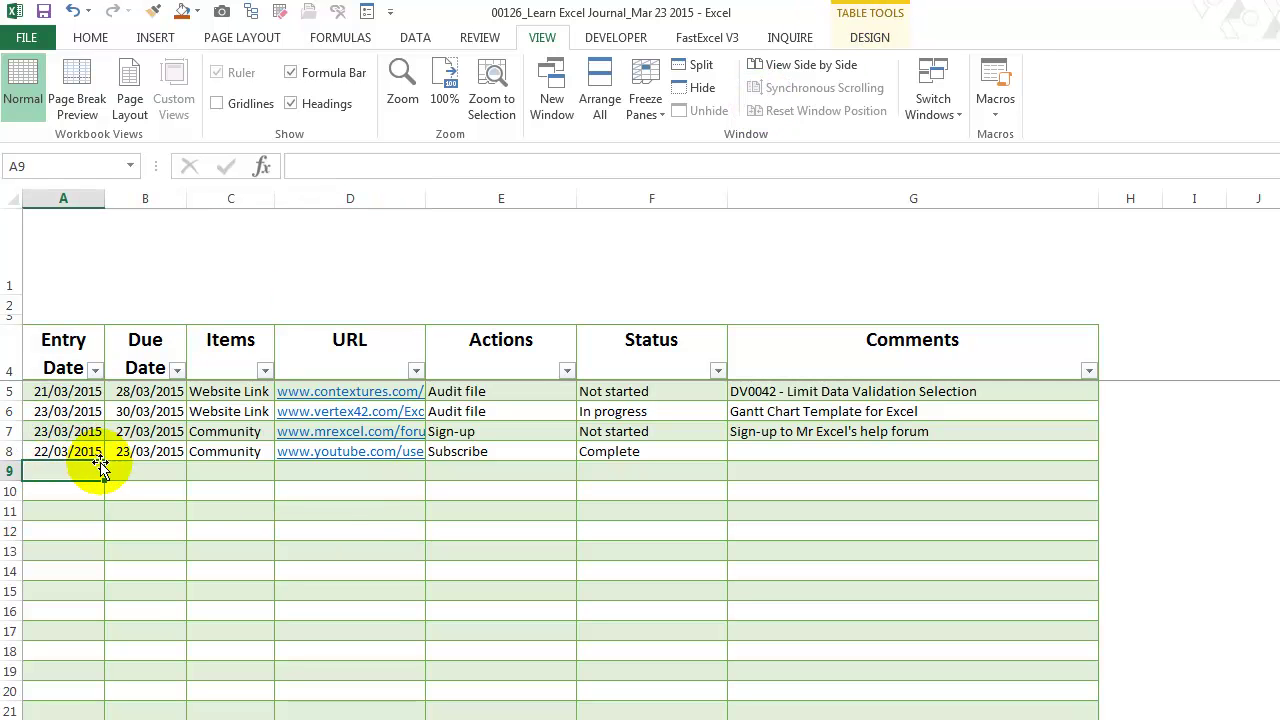
left_click(133, 470)
left_click(220, 474)
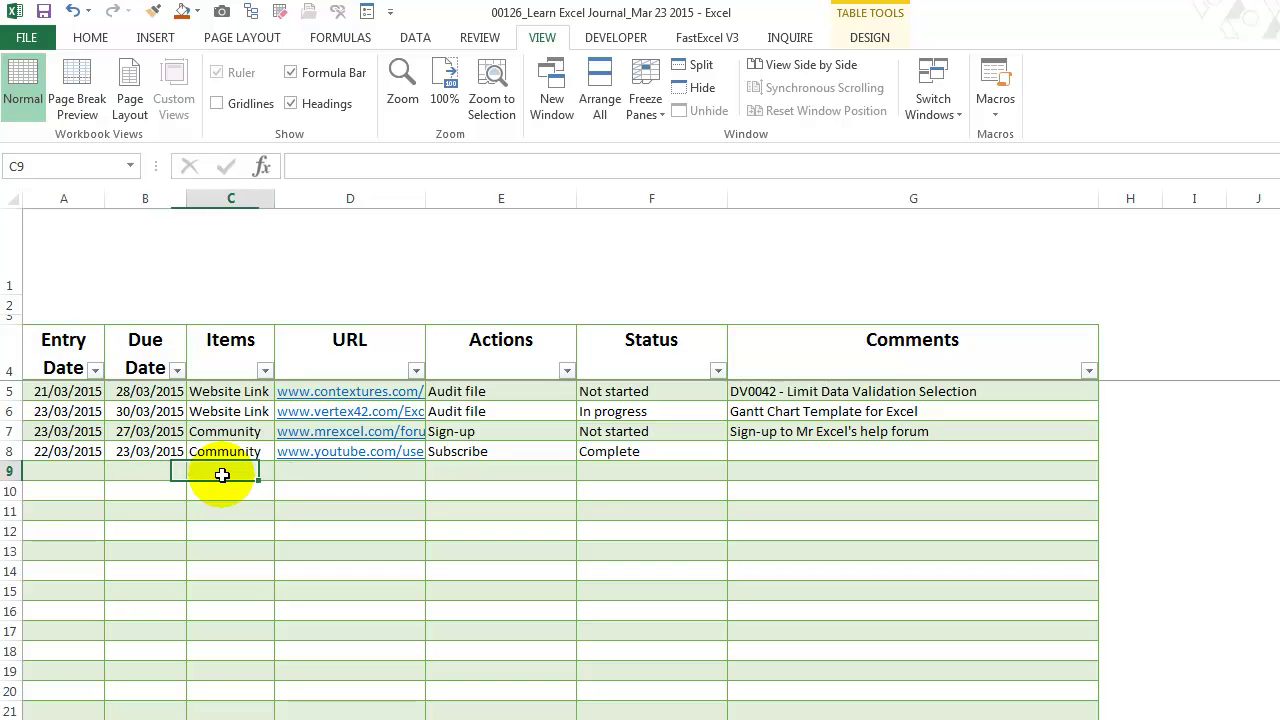
left_click(283, 471)
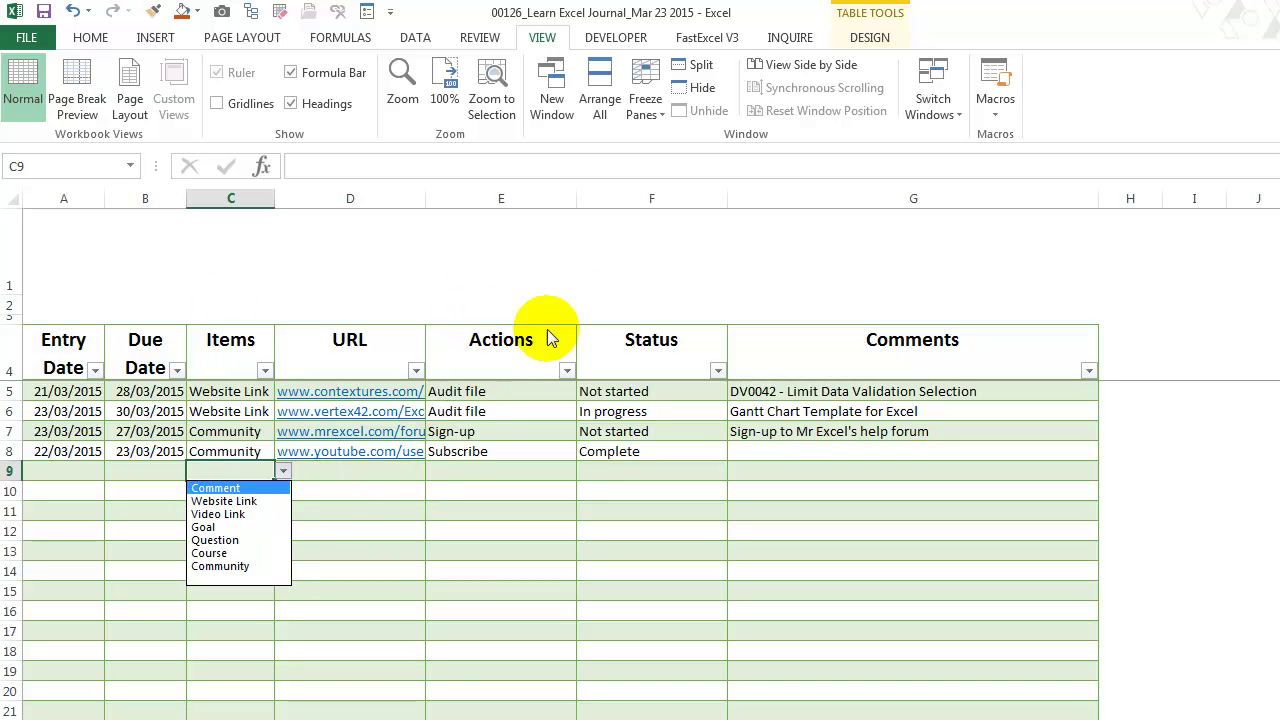
left_click(337, 476)
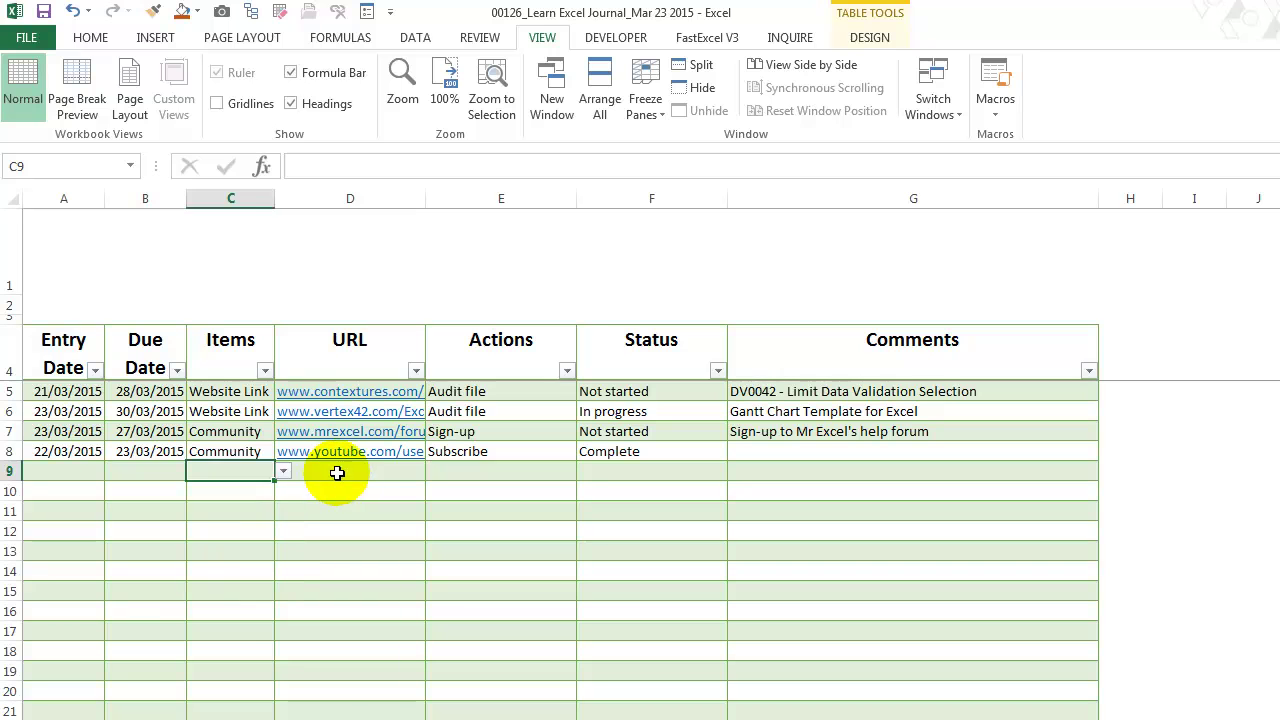
left_click(337, 470)
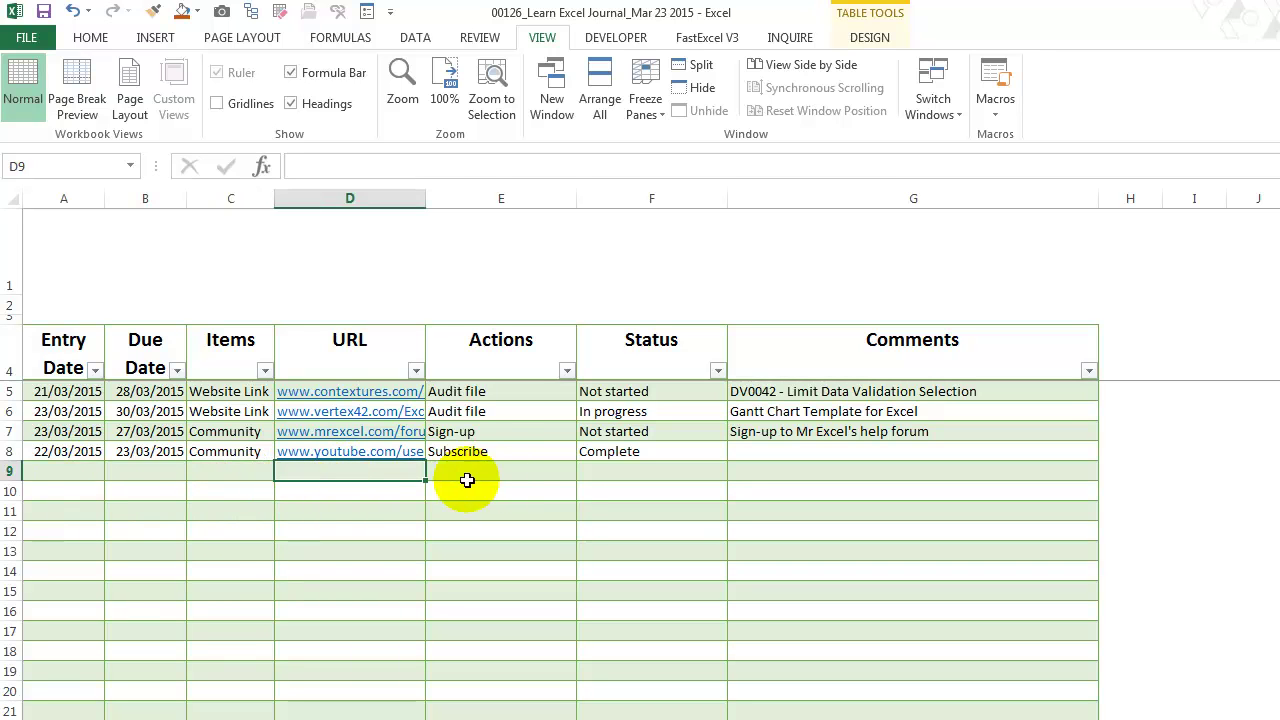
left_click(240, 471)
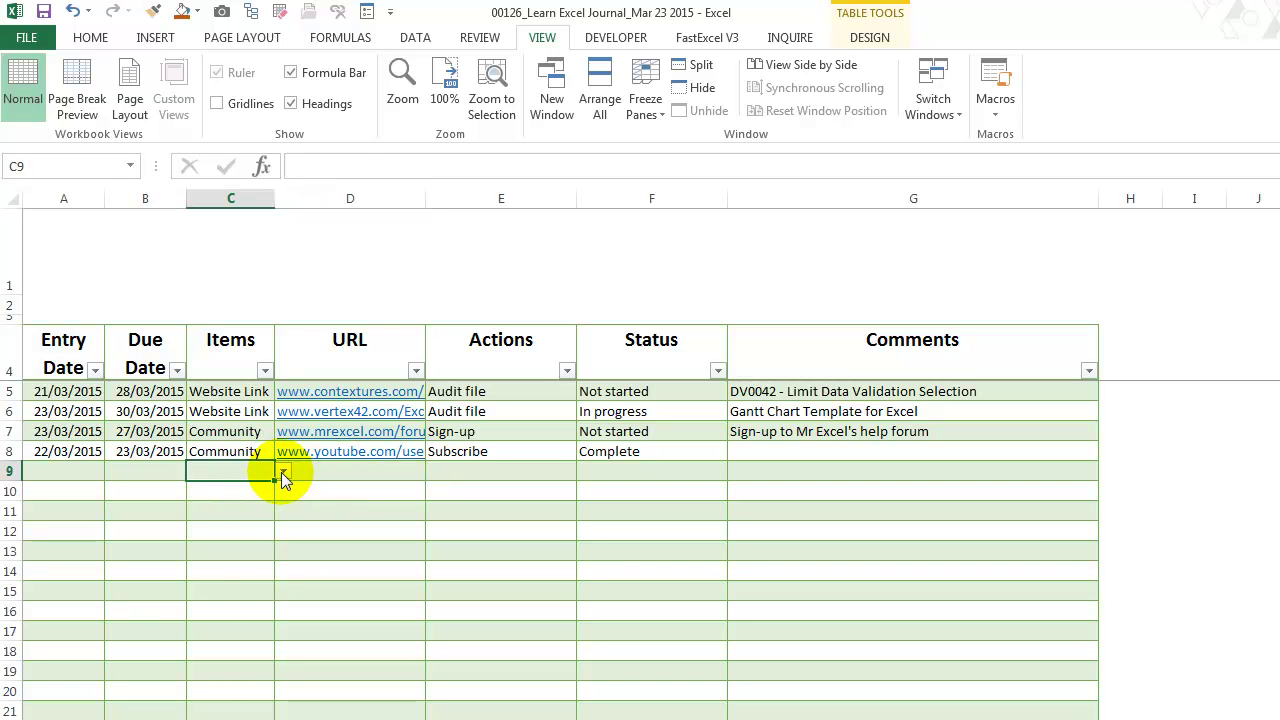
left_click(281, 472)
left_click(281, 472)
left_click(333, 471)
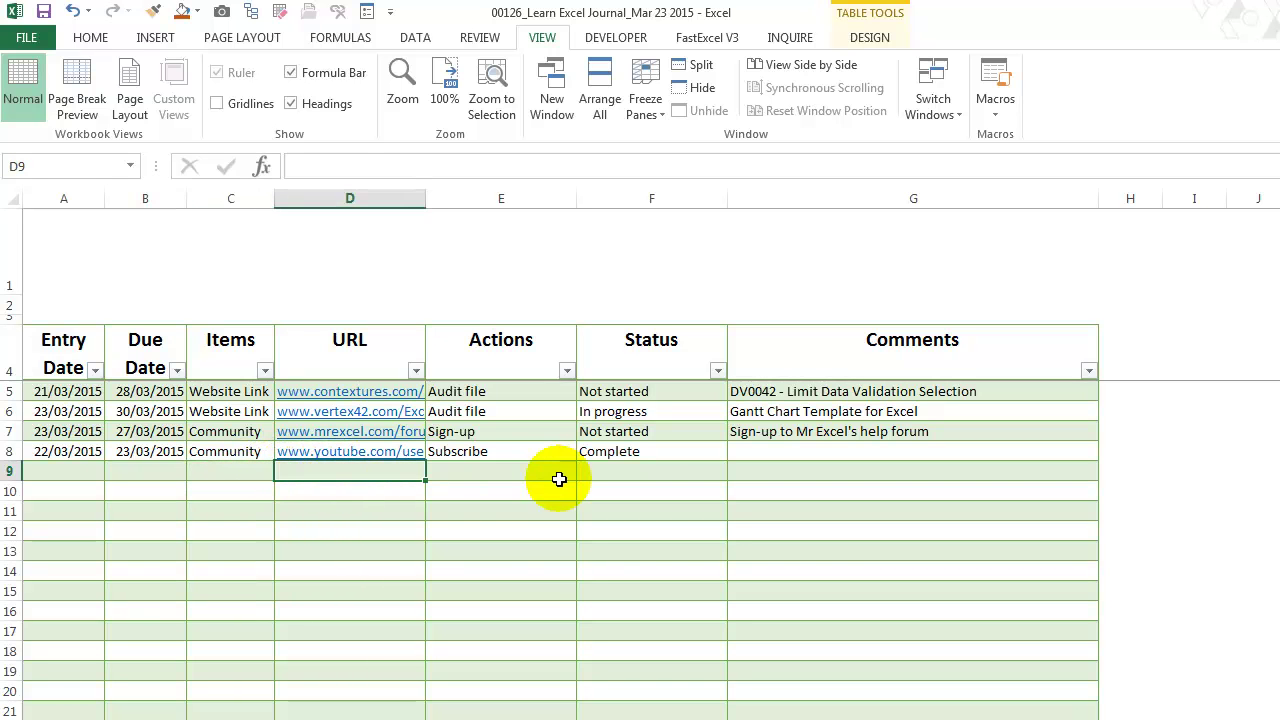
left_click(556, 475)
left_click(582, 471)
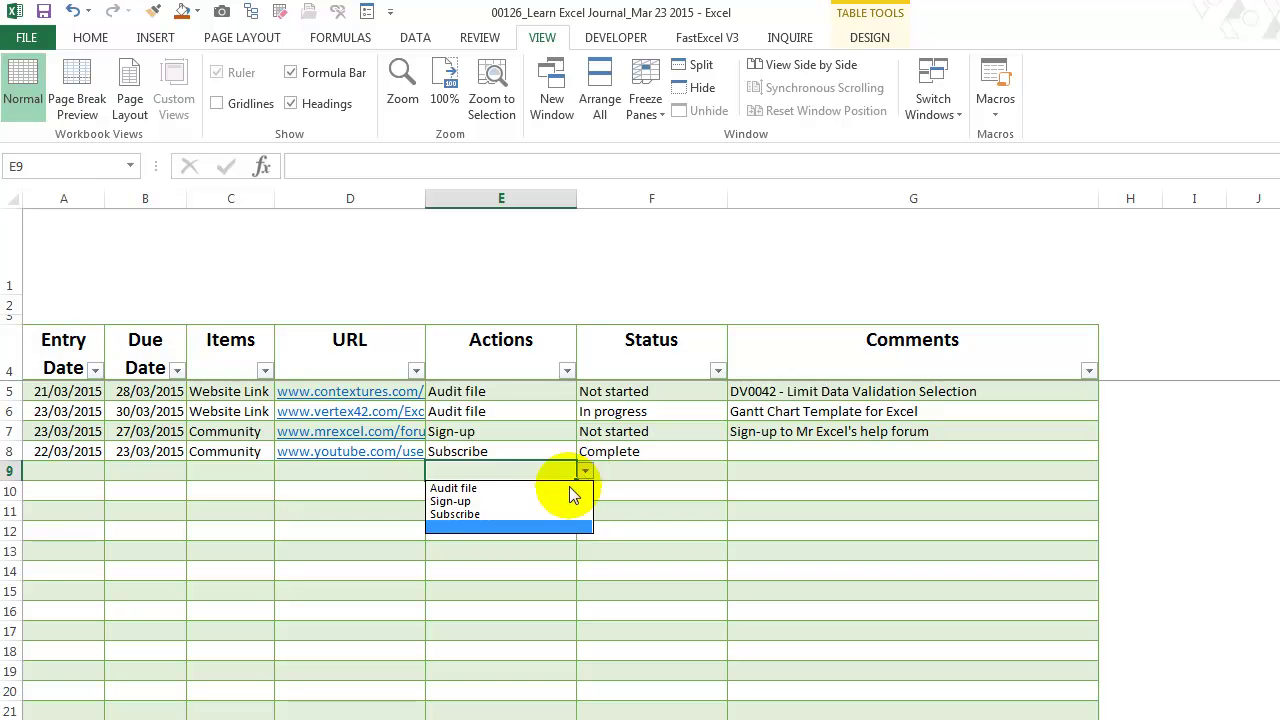
Step: Follow the contextures.com link of the first journal entry and browse its sample Excel files before returning to the workbook
left_click(520, 391)
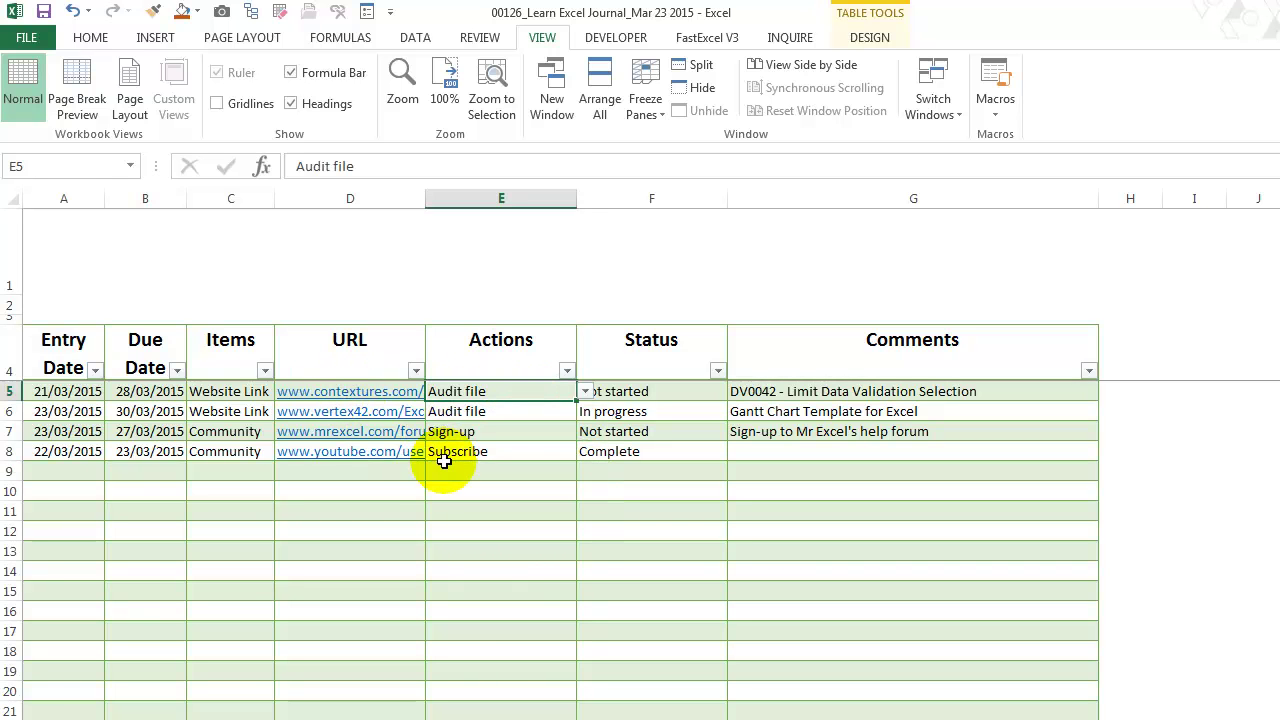
key("Left")
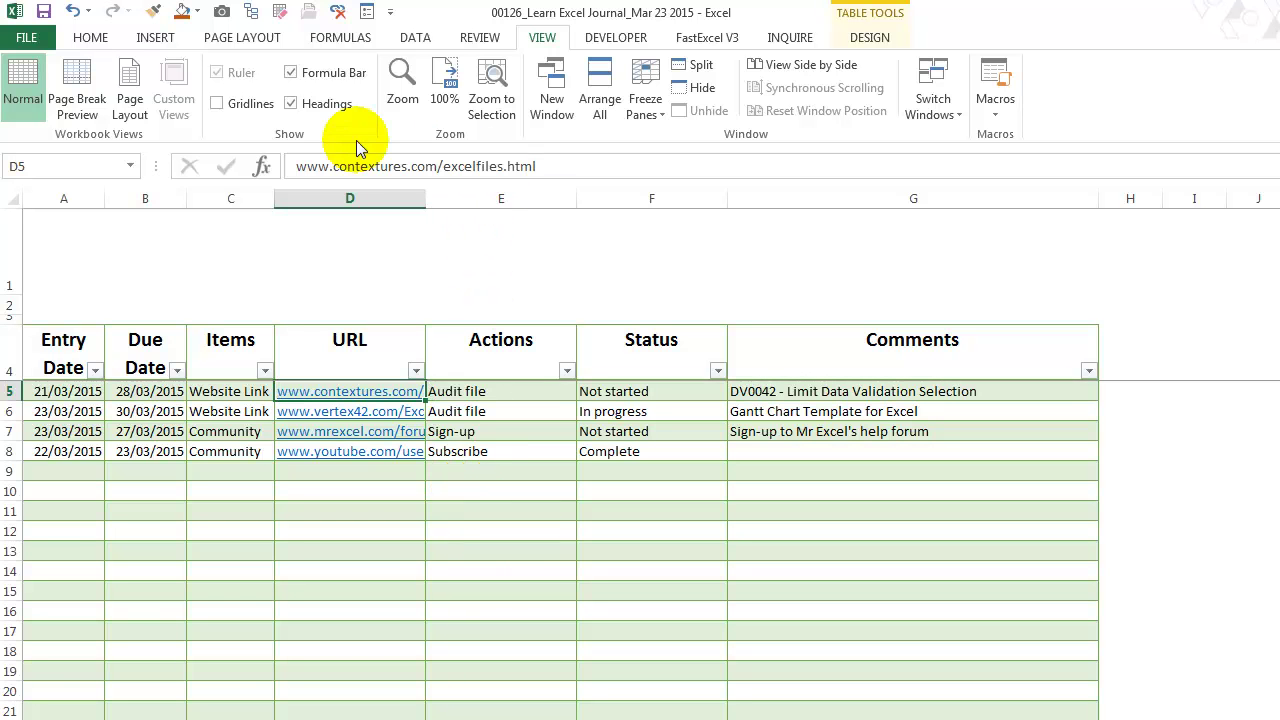
left_click(372, 395)
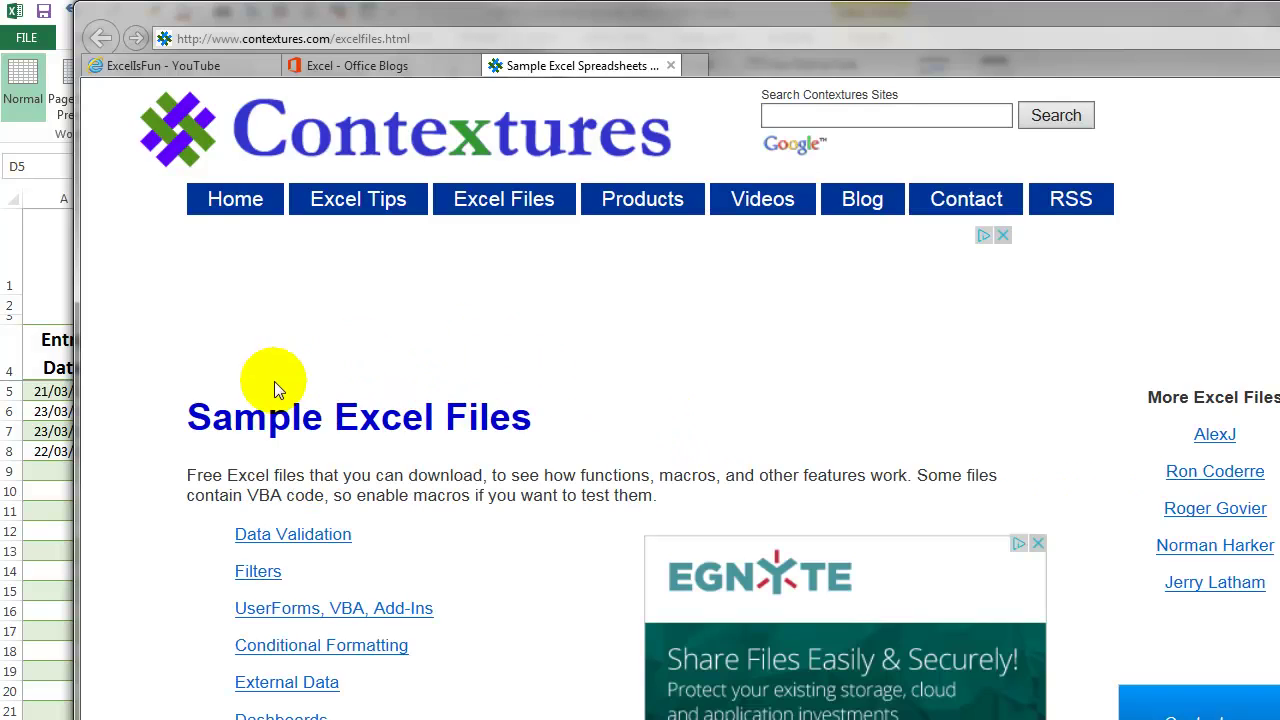
scroll(457, 400, "down", 10)
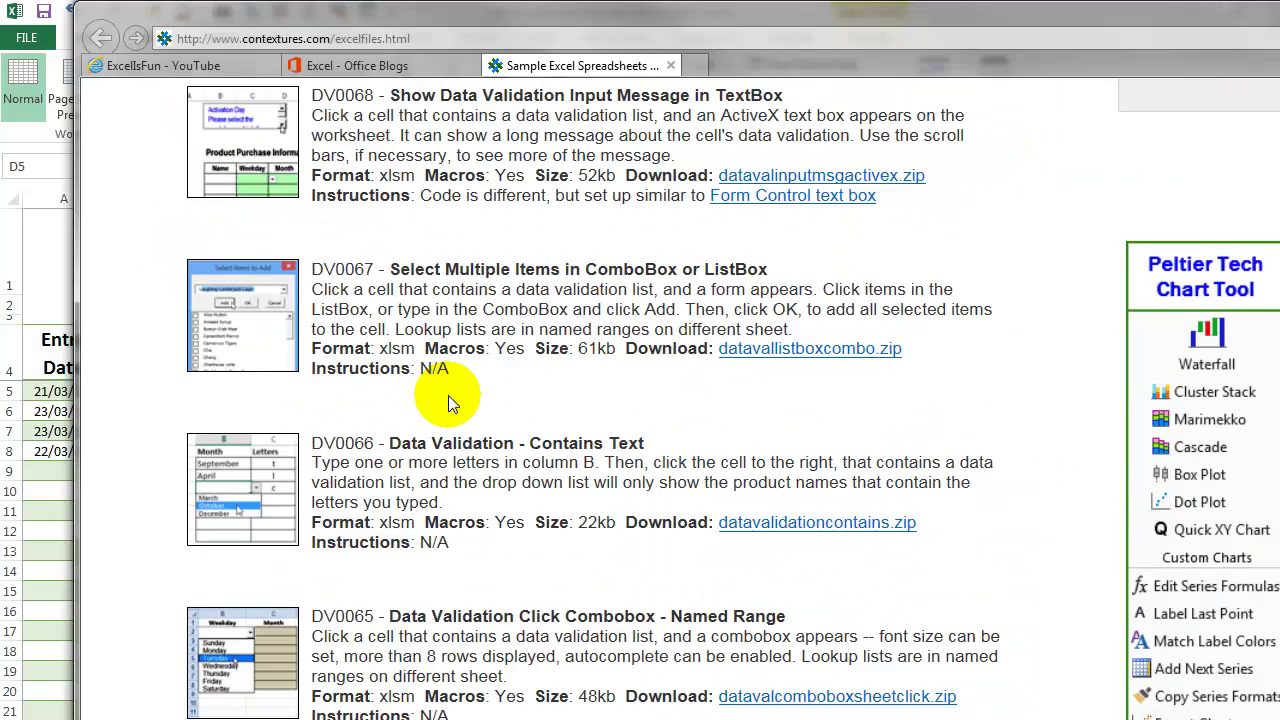
scroll(448, 395, "up", 3)
scroll(420, 472, "down", 10)
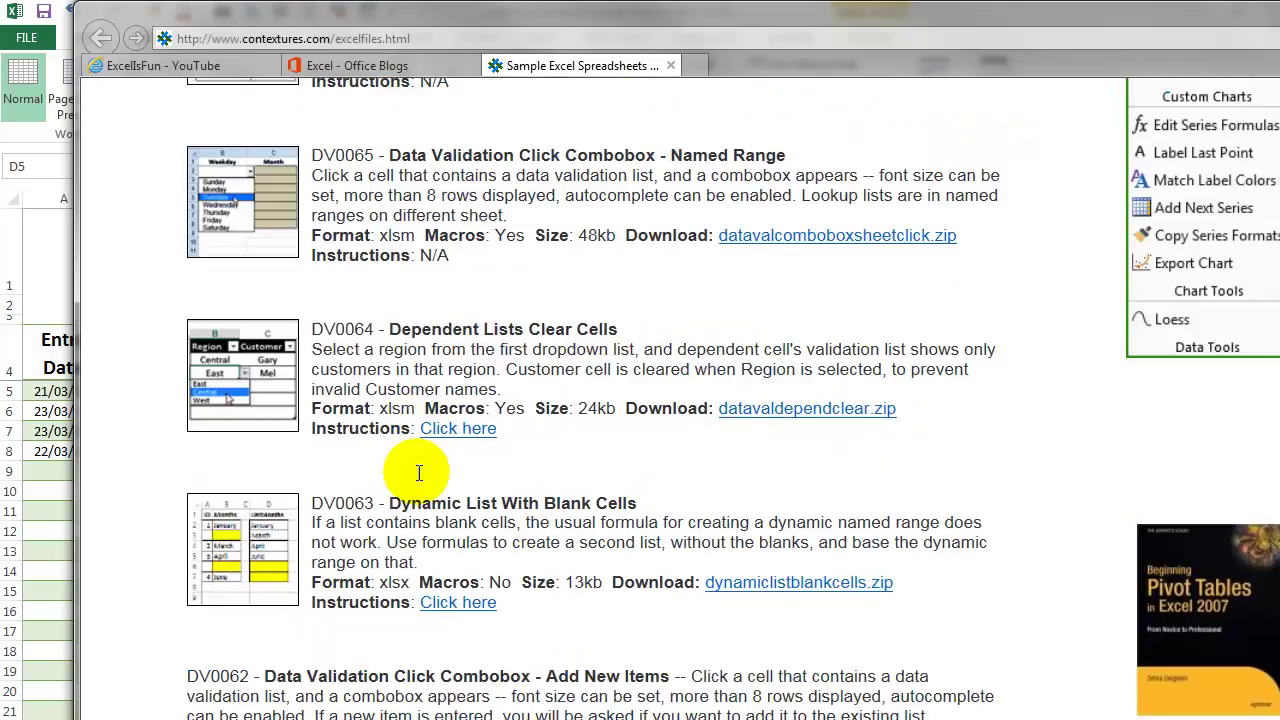
key("alt+Tab")
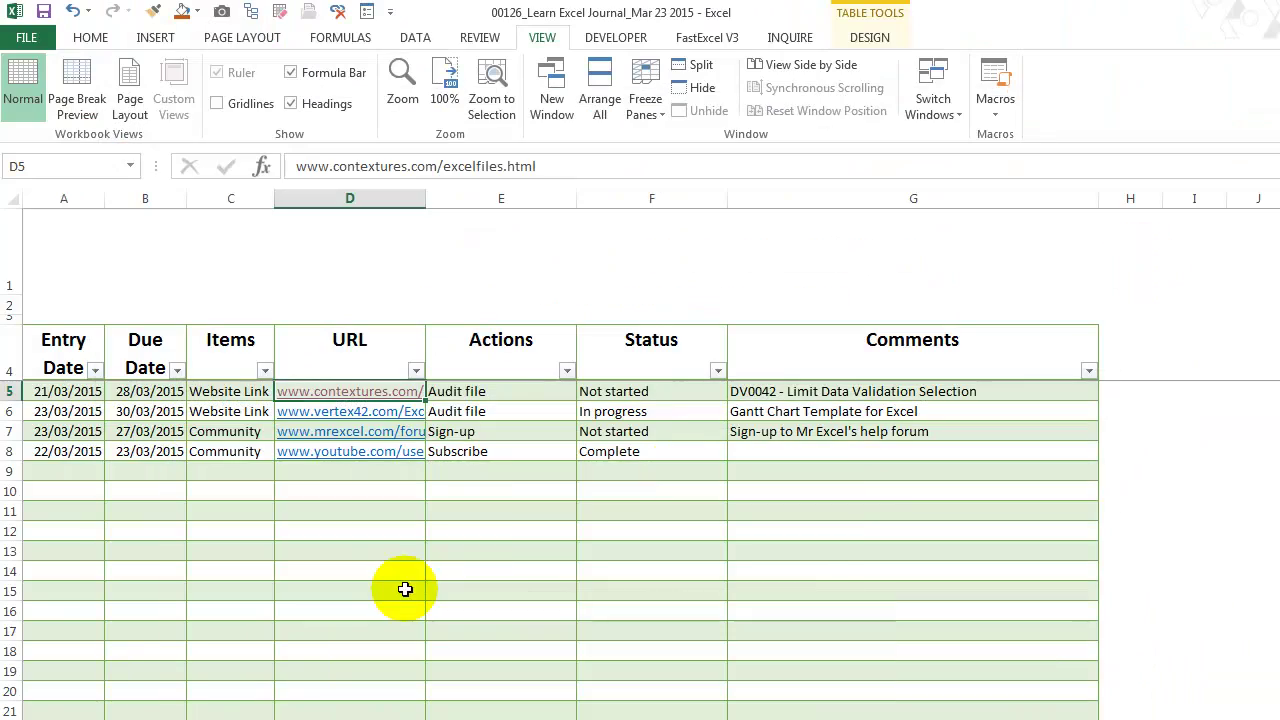
Step: Examine the first entry's comment and status, and the item, URL, action and status of the two Community entries
left_click(782, 391)
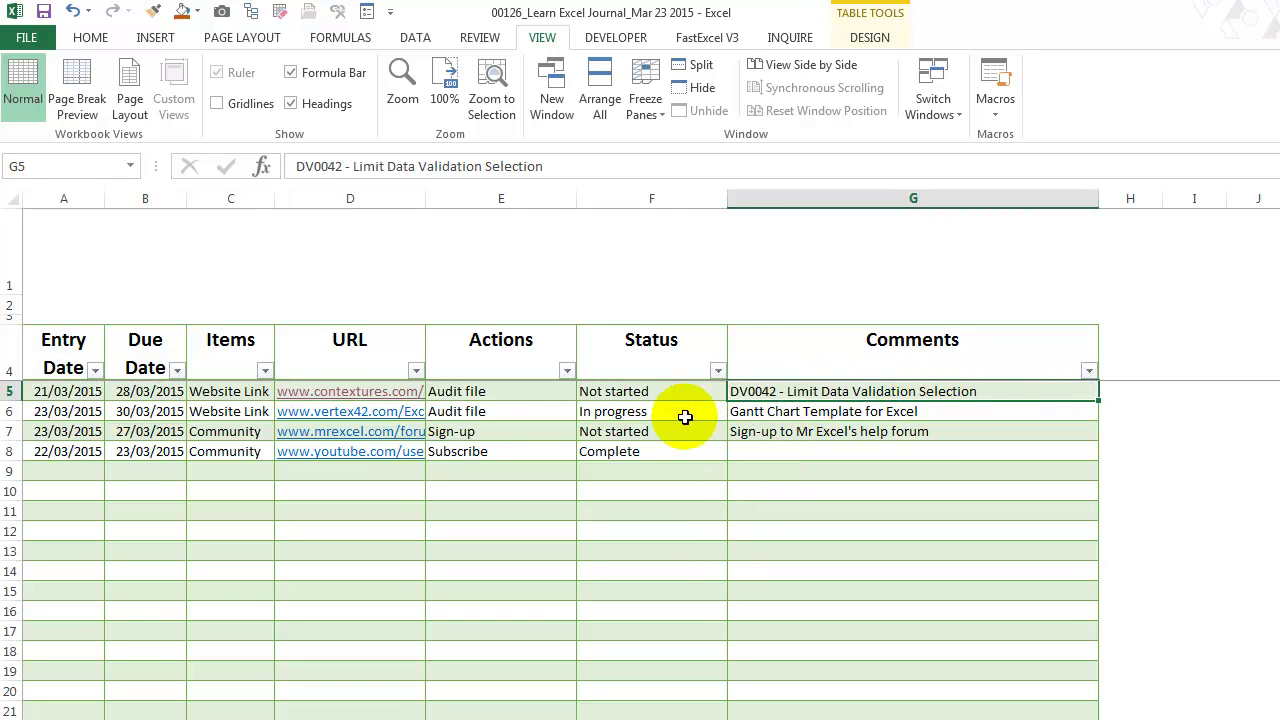
left_click(617, 393)
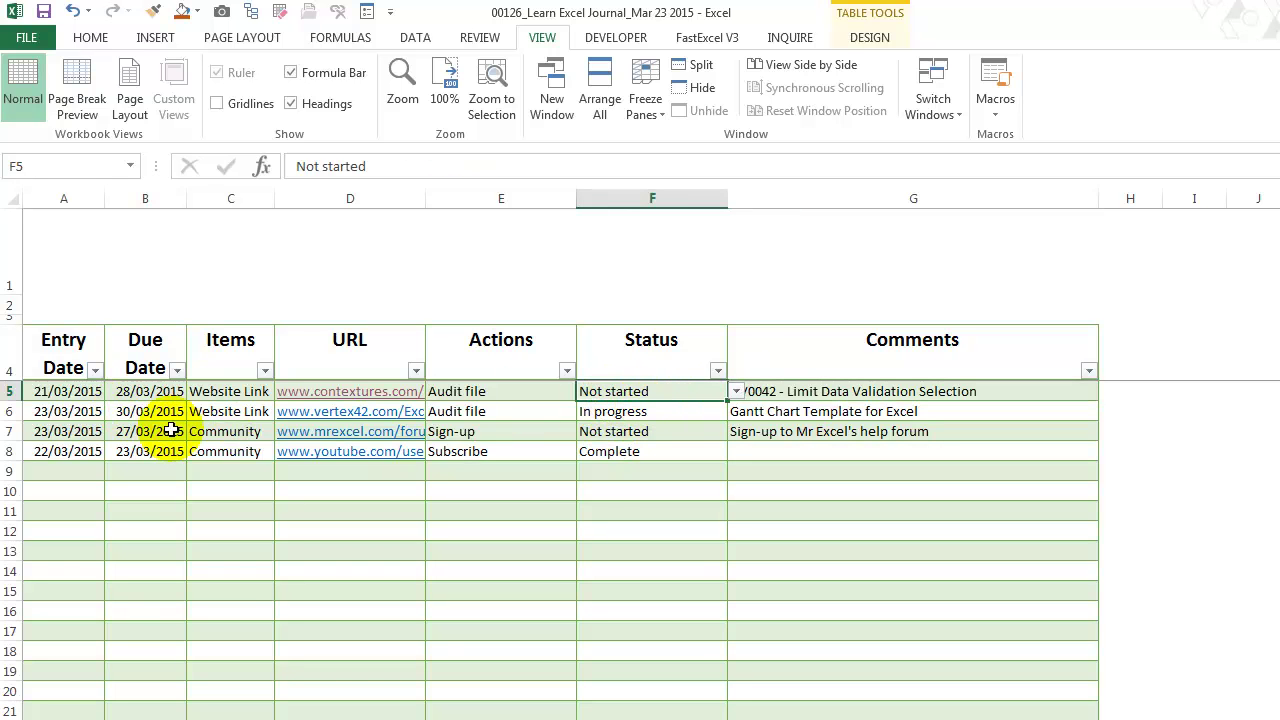
left_click(212, 431)
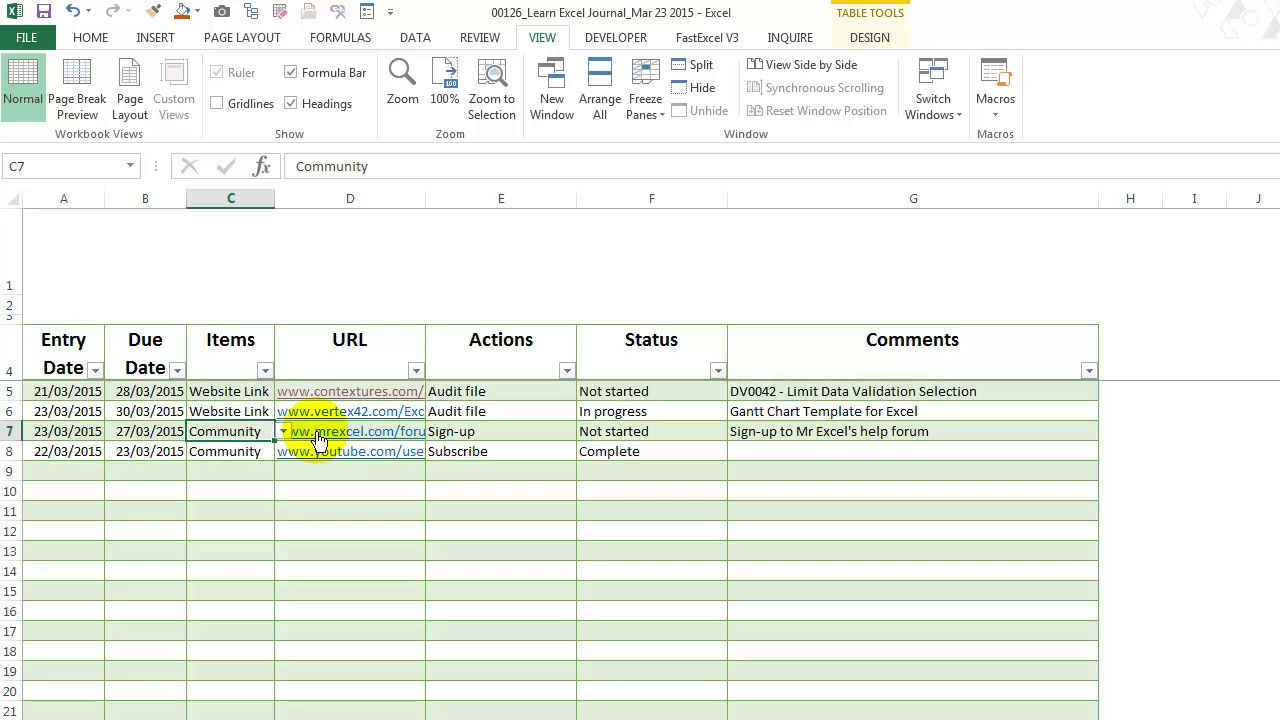
key("Right")
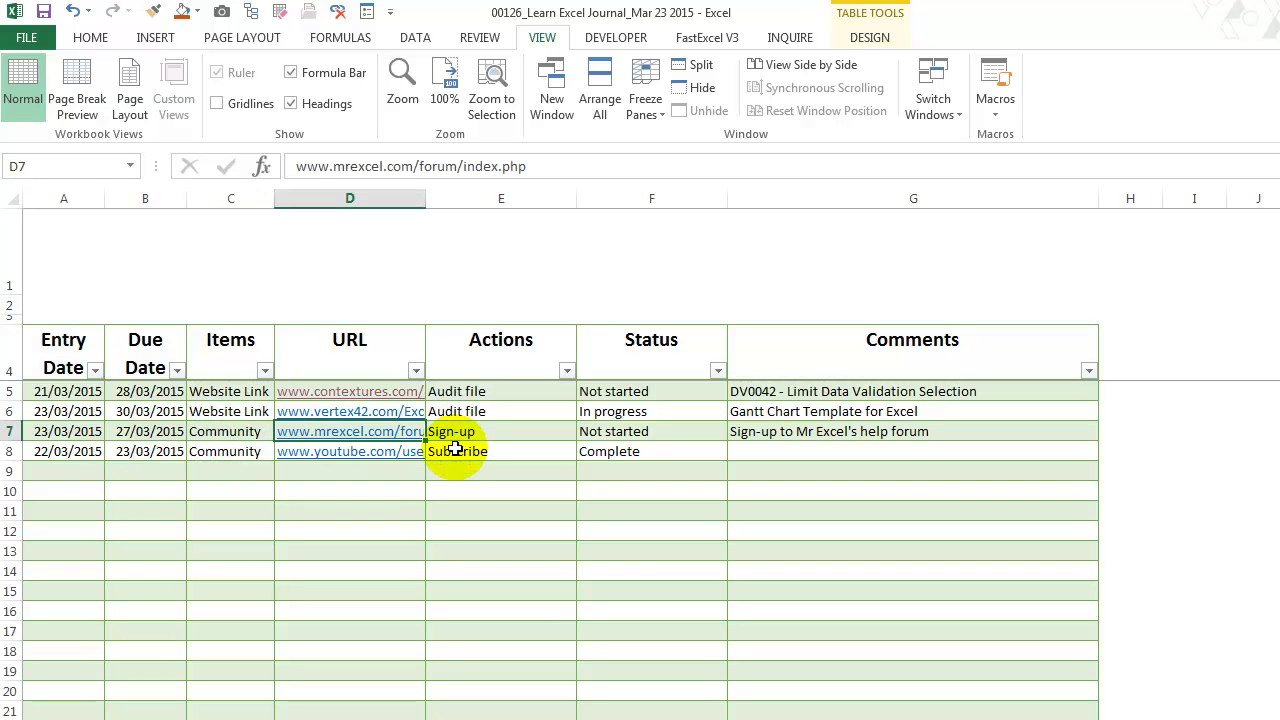
key("Right")
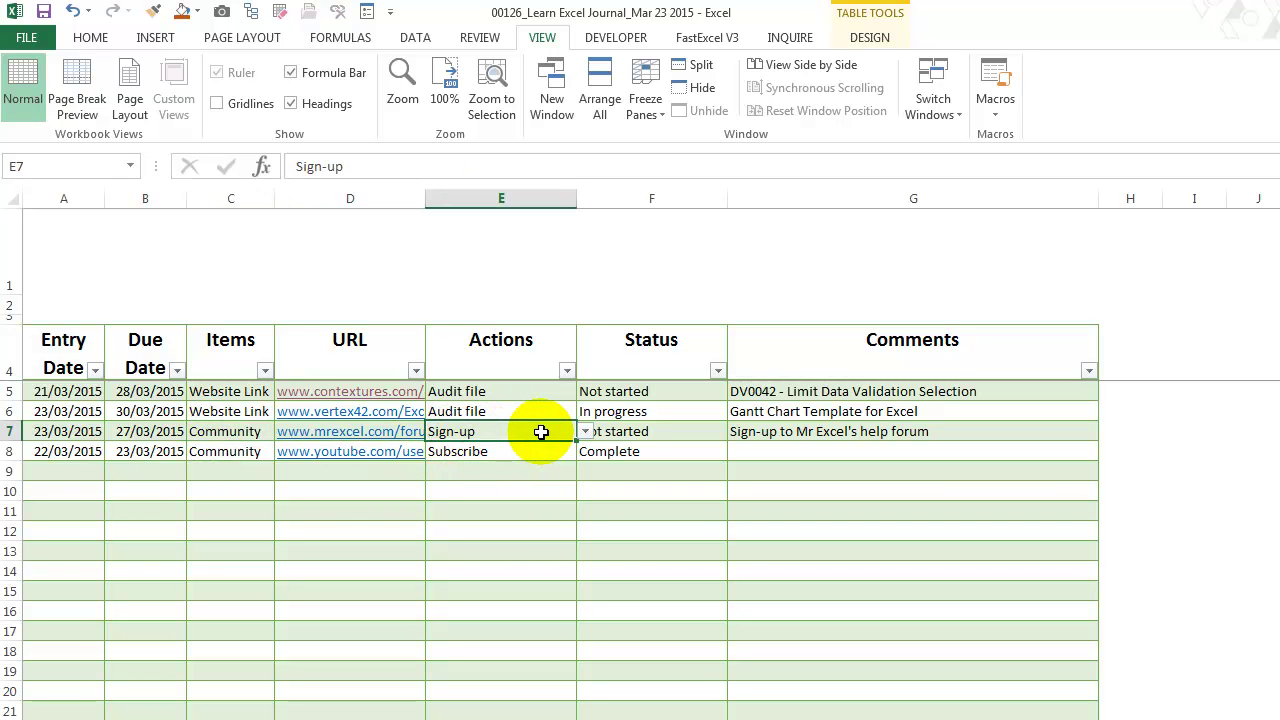
key("Right")
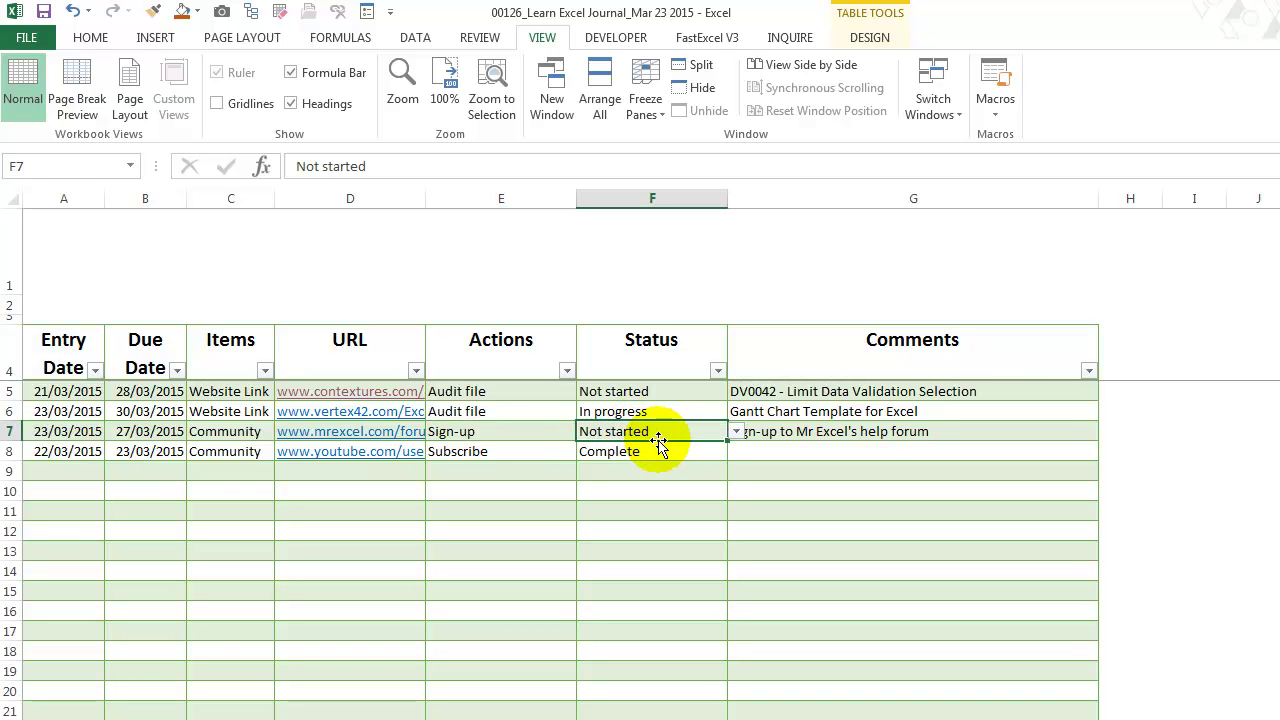
key("Right")
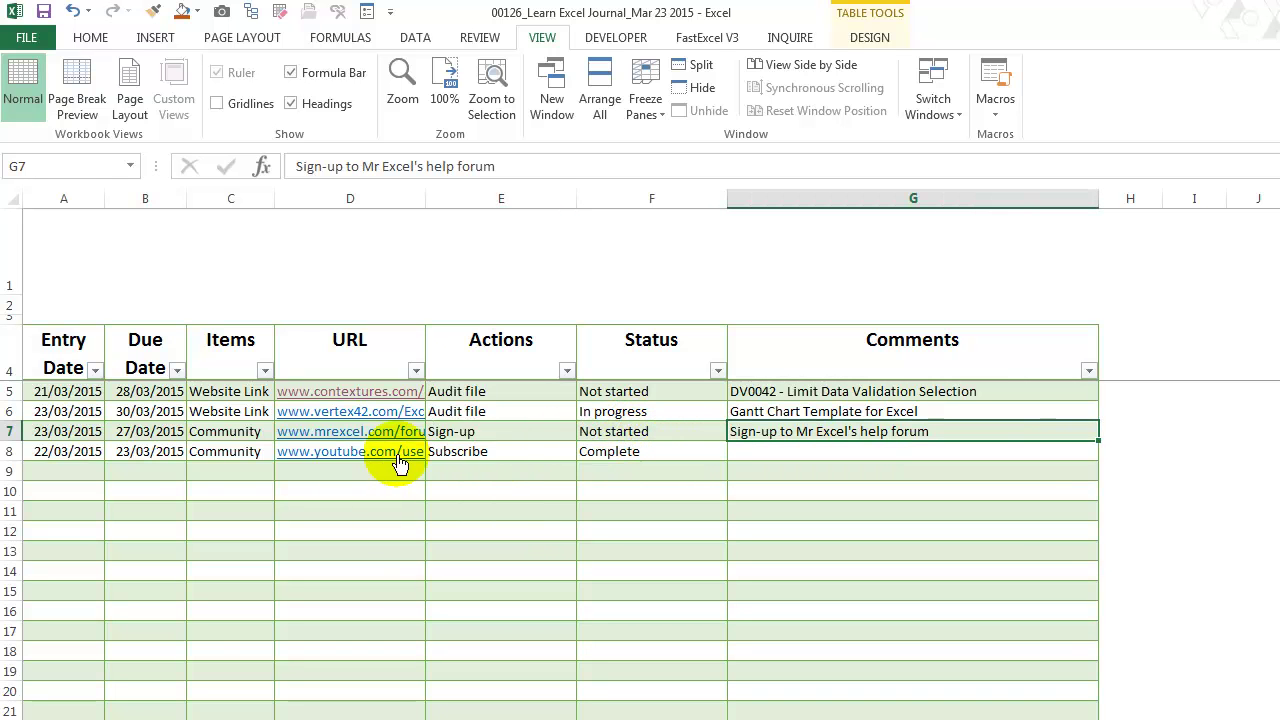
left_click(245, 455)
left_click(290, 462)
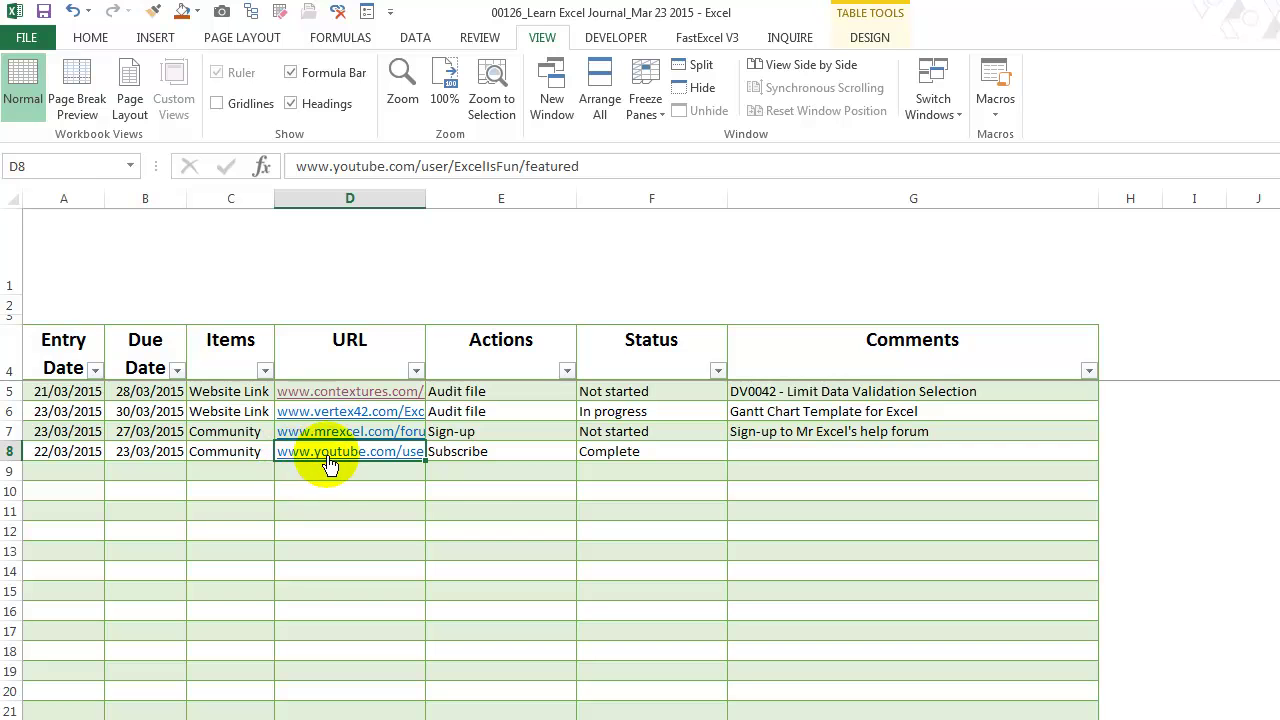
left_click(551, 454)
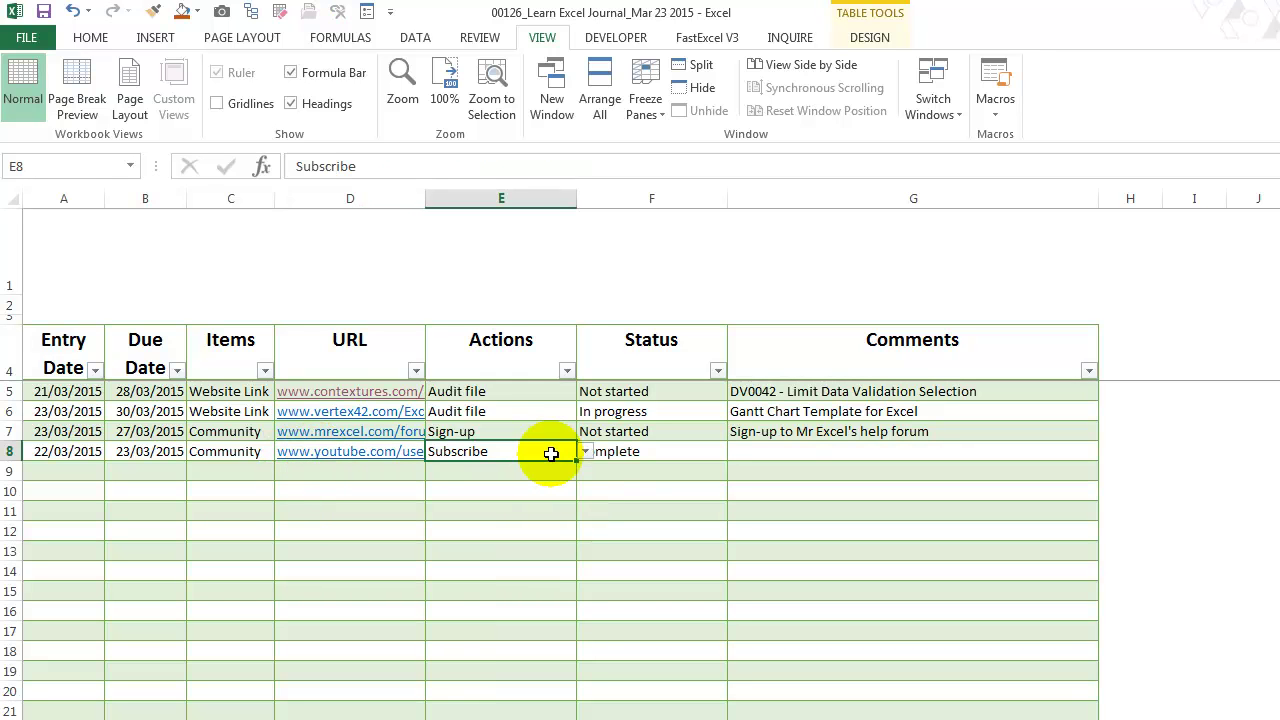
key("Tab")
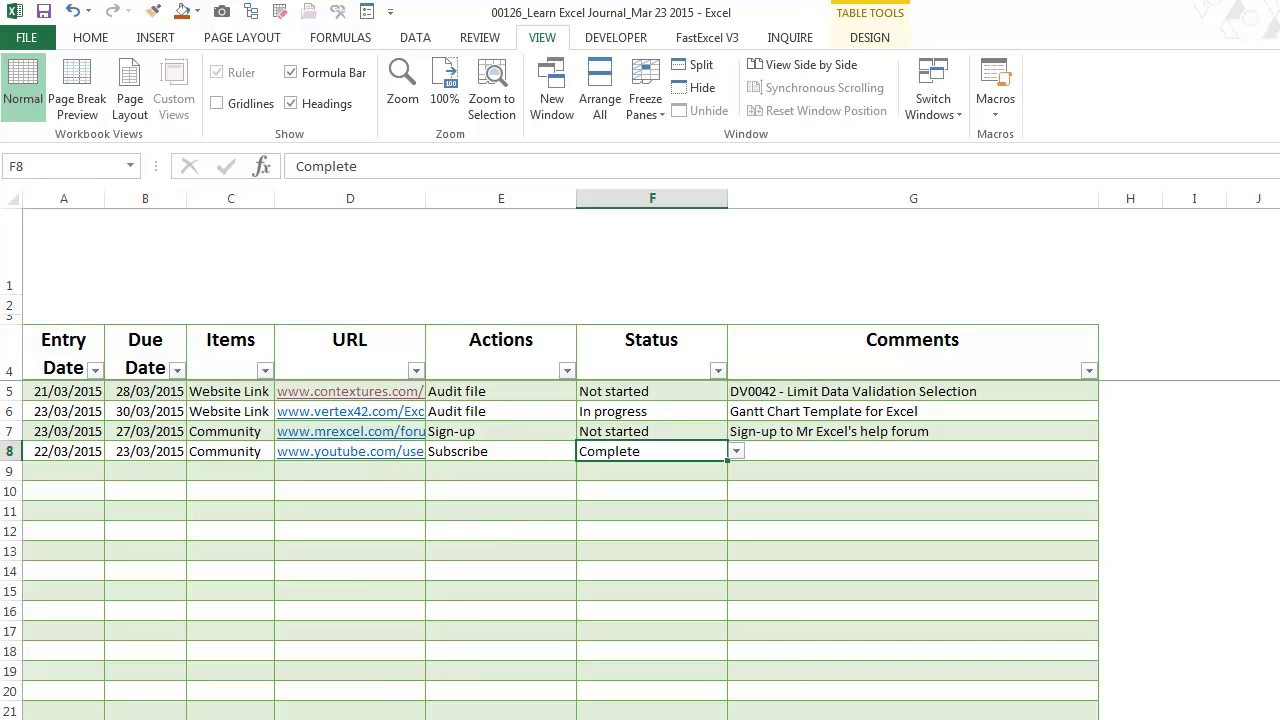
Step: Examine the Items, Actions and Status columns, checking the dropdown choices of the Subscribe action and the vertex42 entry's item
left_click(496, 446)
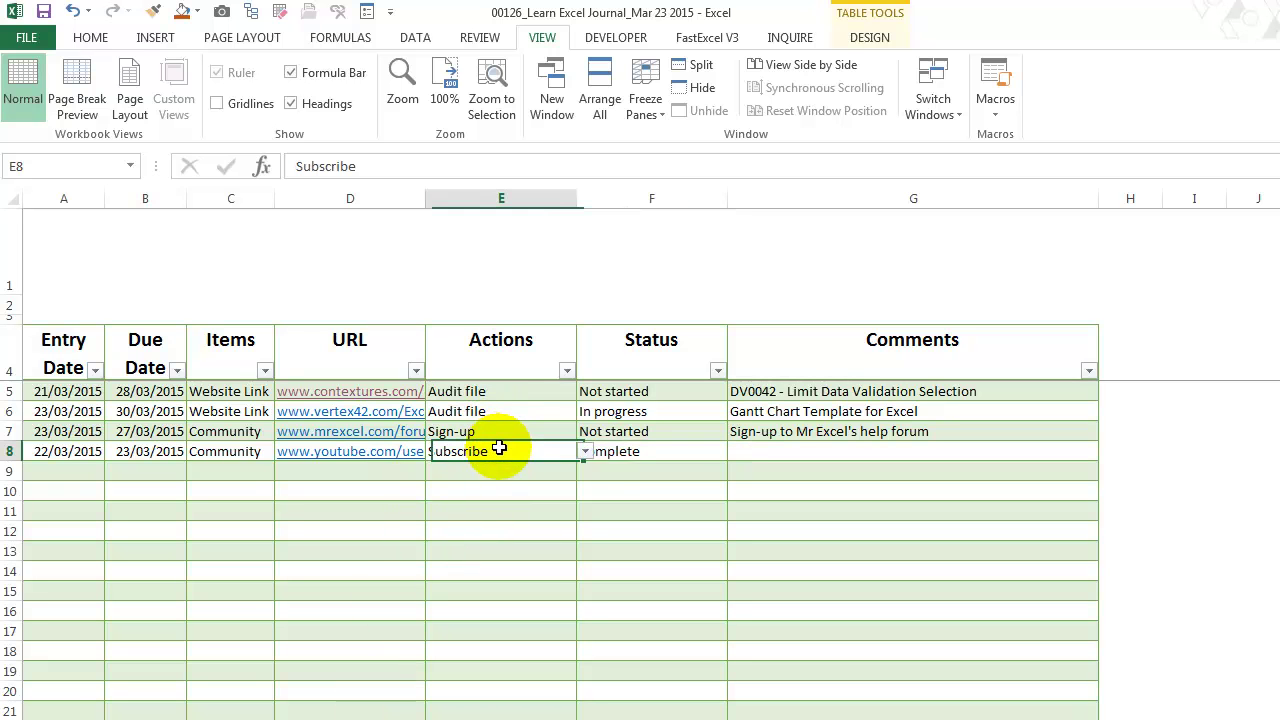
left_click(585, 451)
left_click(586, 451)
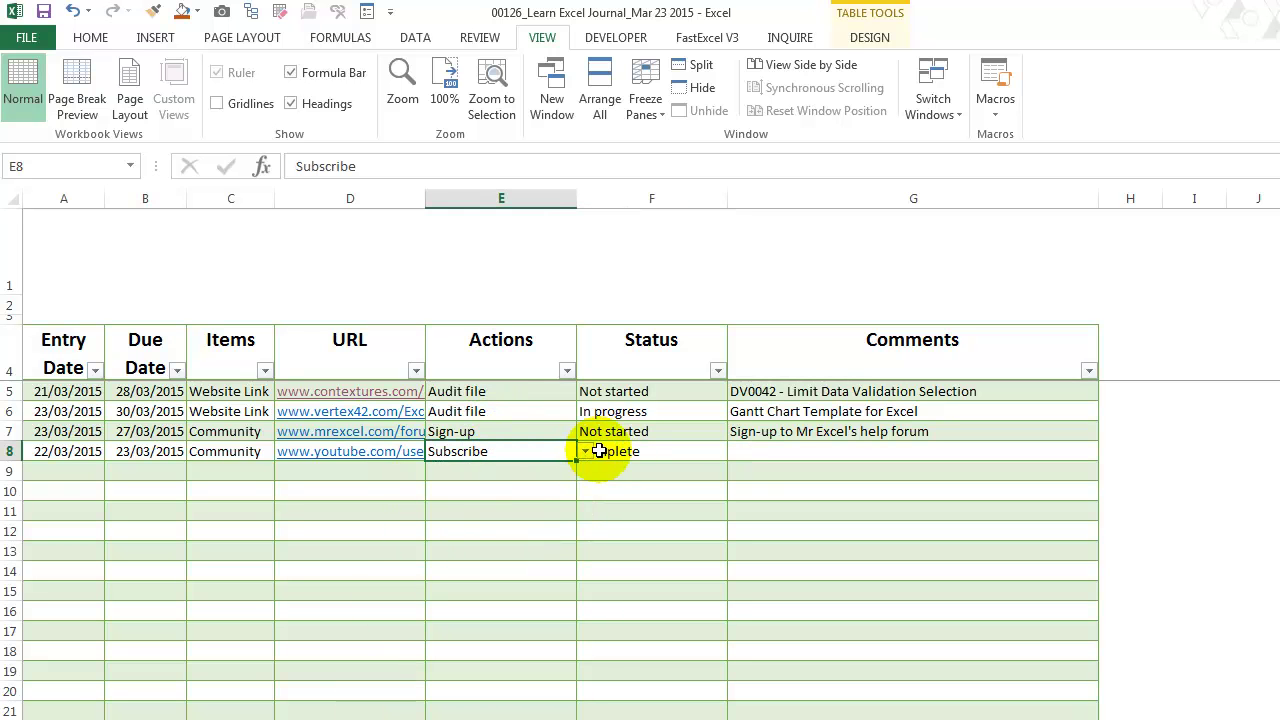
left_click(526, 358)
left_click(634, 345, "ctrl")
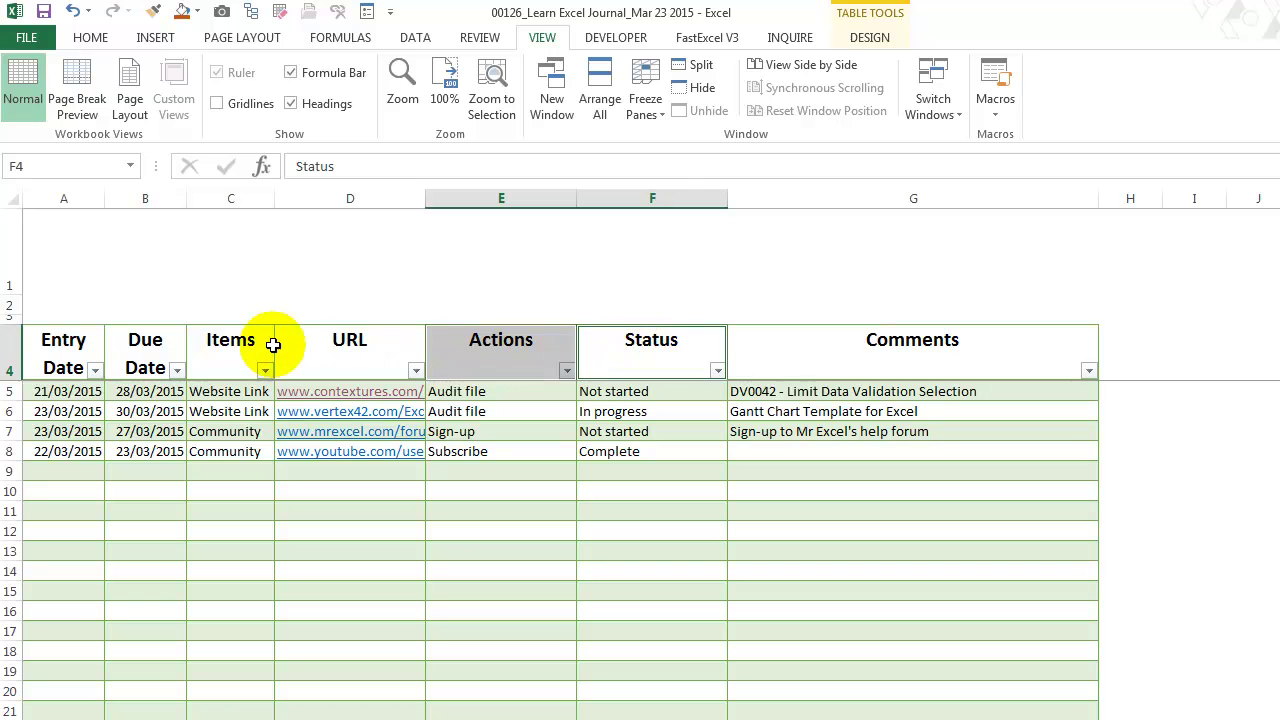
left_click(233, 345, "ctrl")
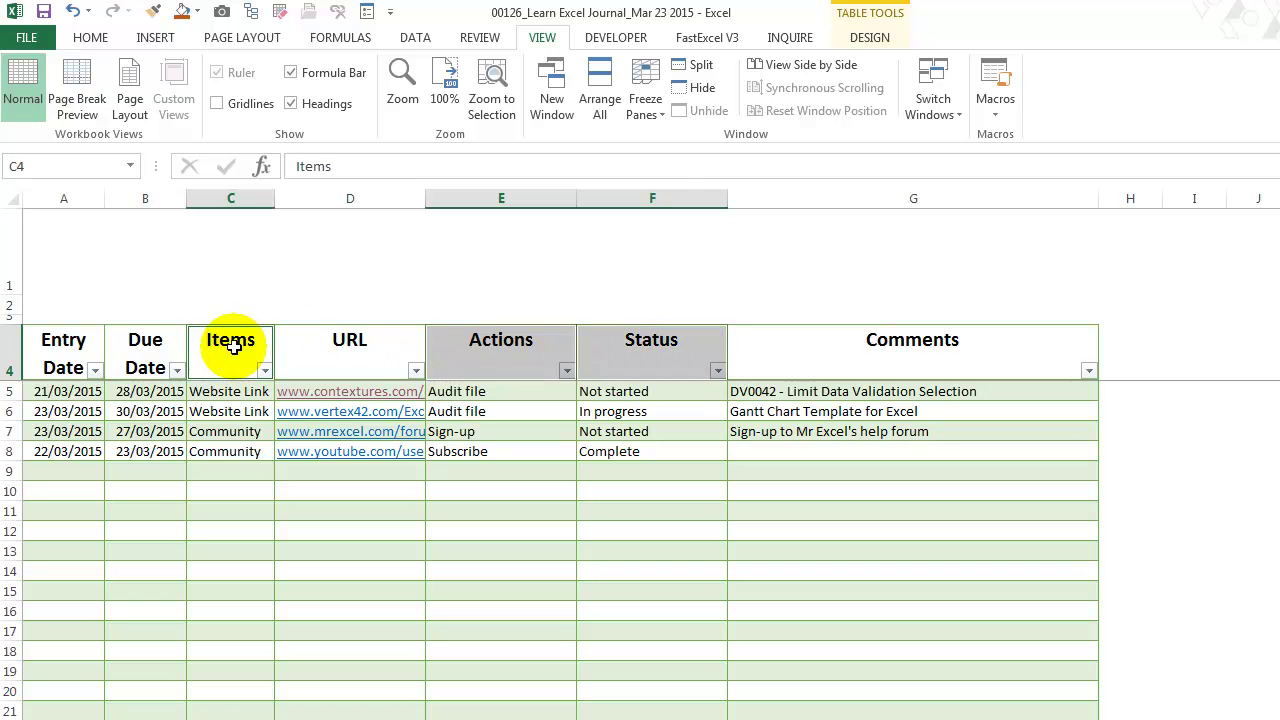
left_click(229, 410)
left_click(283, 412)
left_click(282, 413)
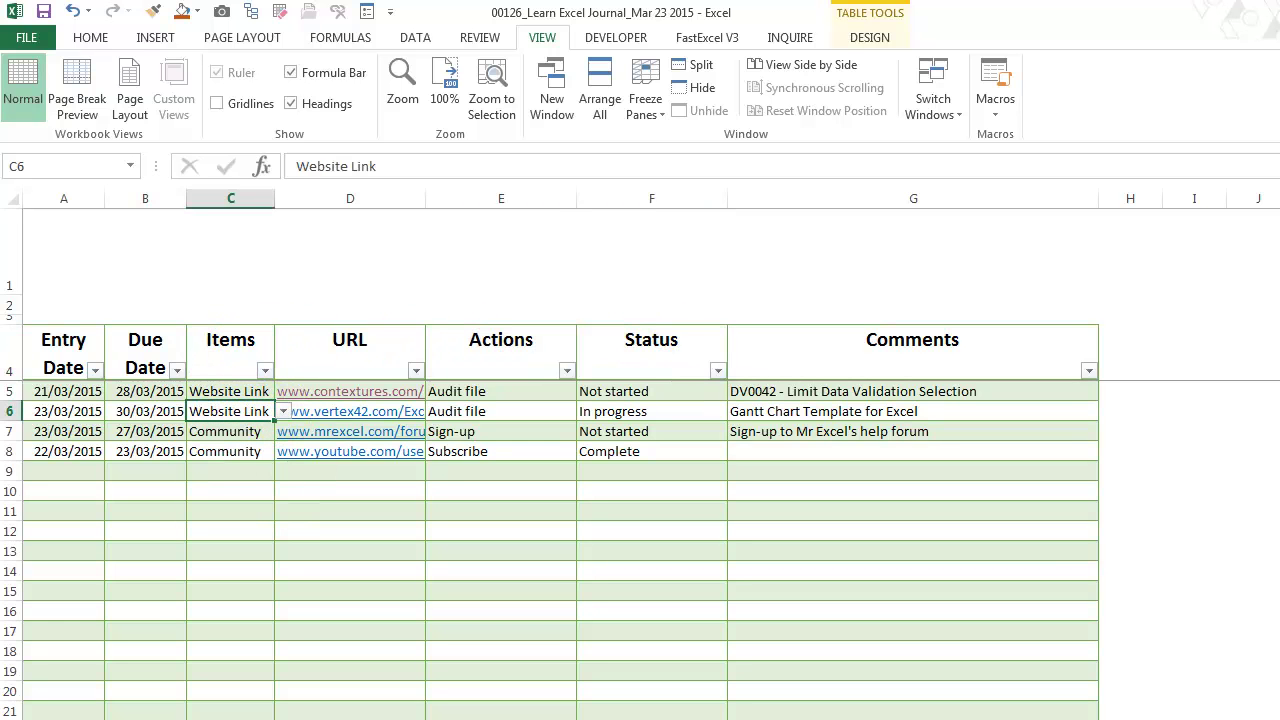
Step: On the sheet with the dropdown source lists, add "test" in the Items table's blank row and append a new row below it
left_click(328, 719)
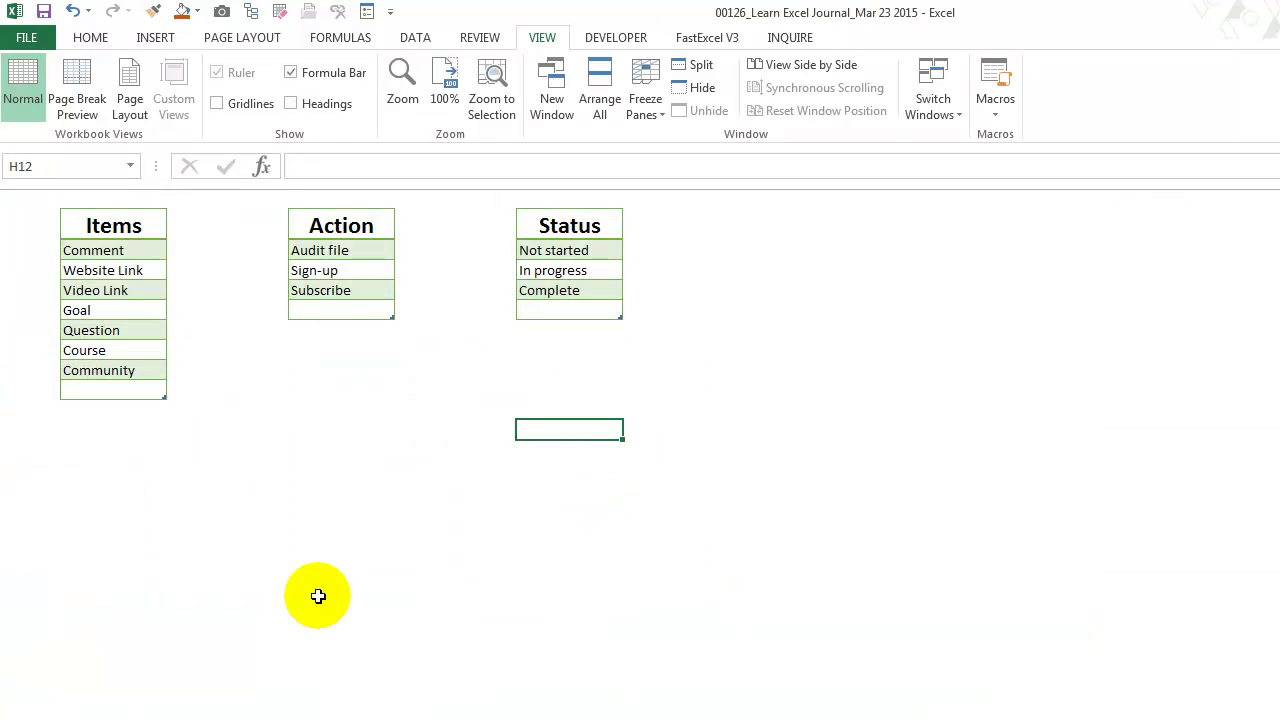
left_click(99, 389)
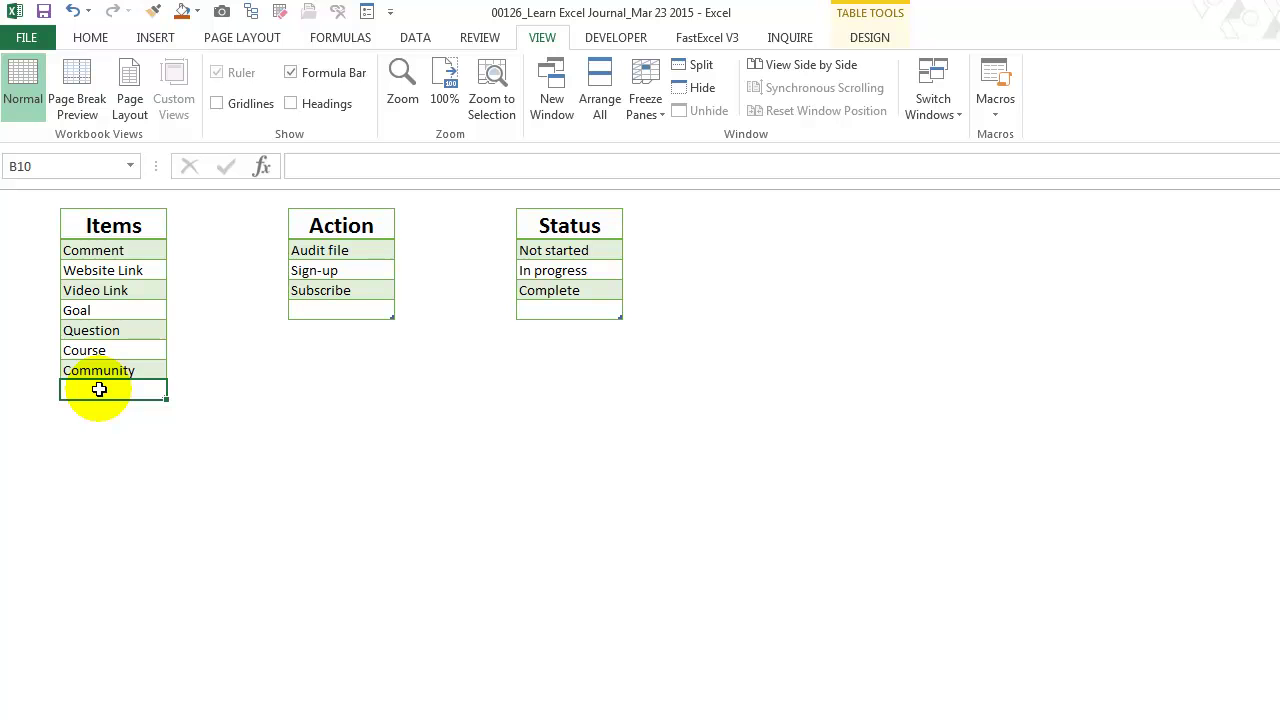
type("t")
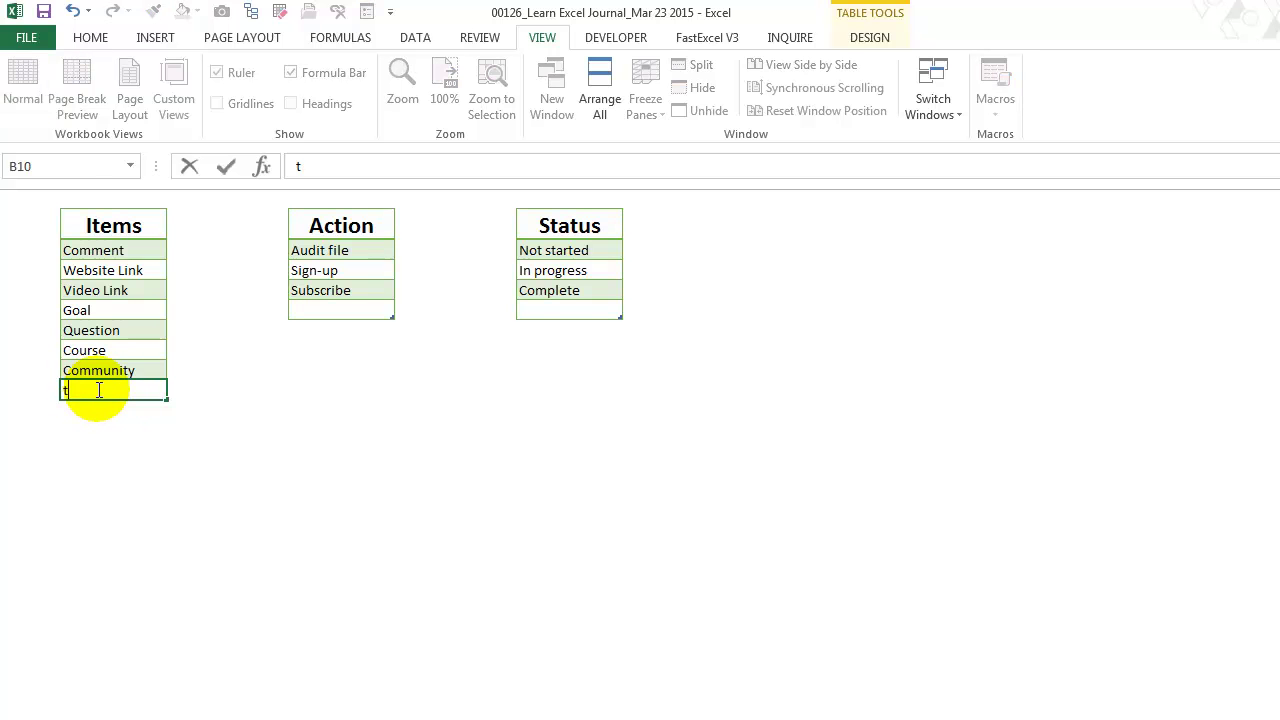
key("Return")
left_click(150, 490)
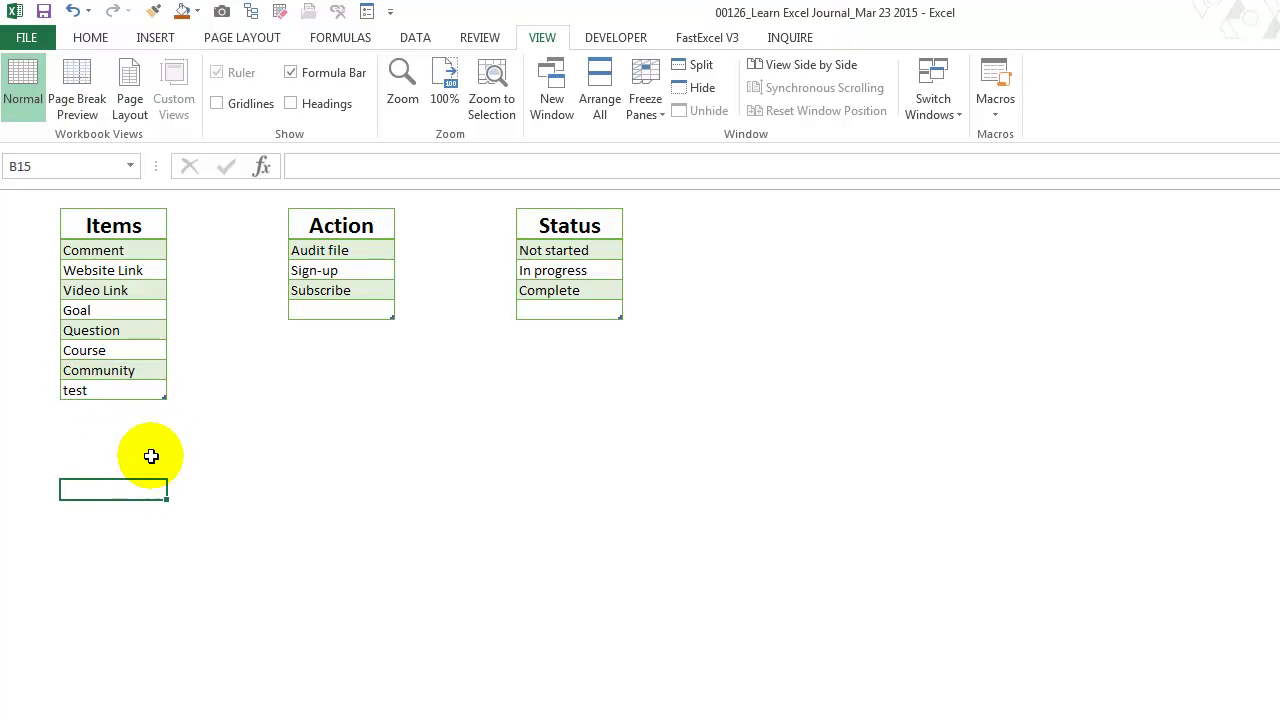
left_click(140, 390)
key("Tab")
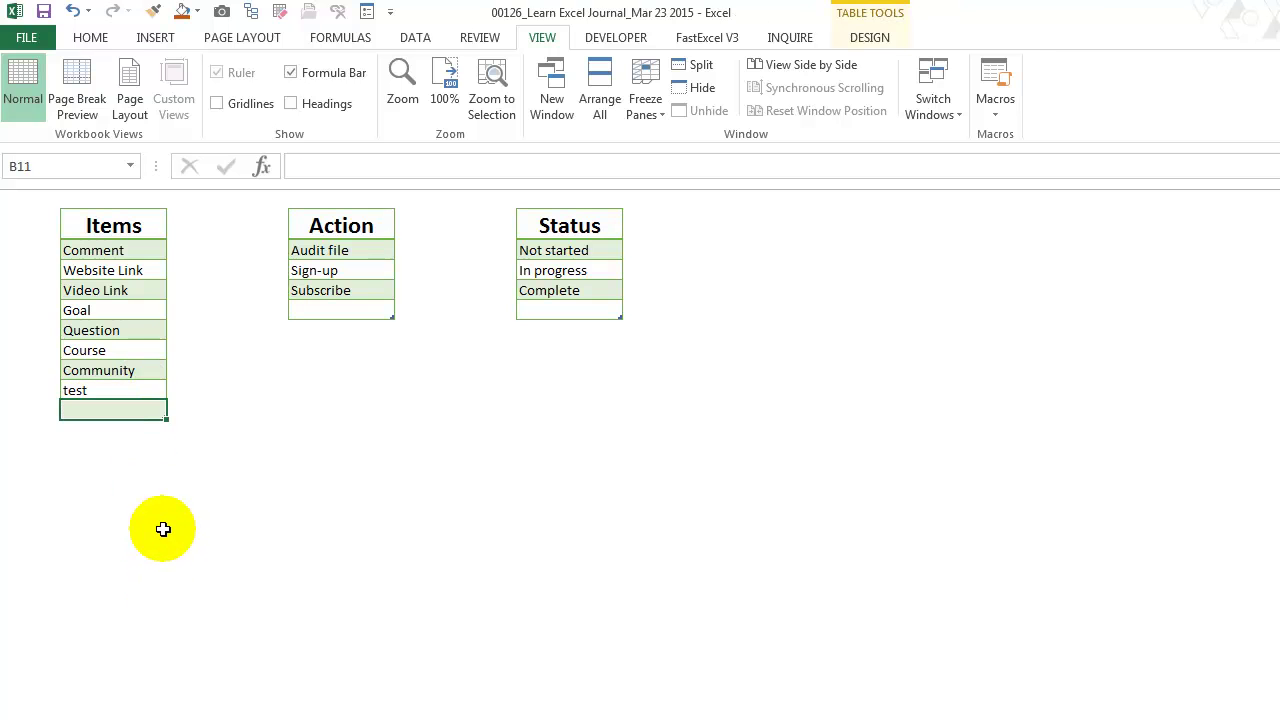
Step: Undo the extra row appended to the Items table and clear the "test" entry from its last row
key("ctrl+z")
left_click(148, 488)
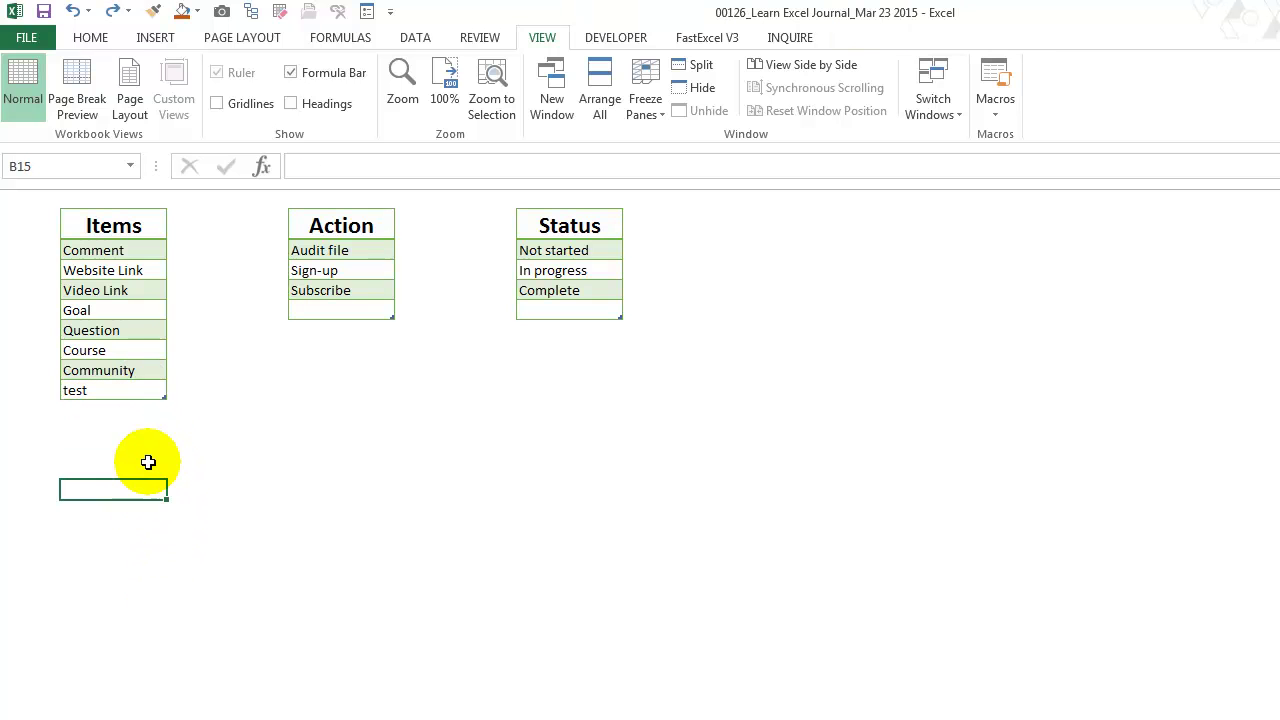
left_click_drag(161, 396, 161, 414)
left_click_drag(160, 435, 160, 403)
left_click(143, 389)
key("Delete")
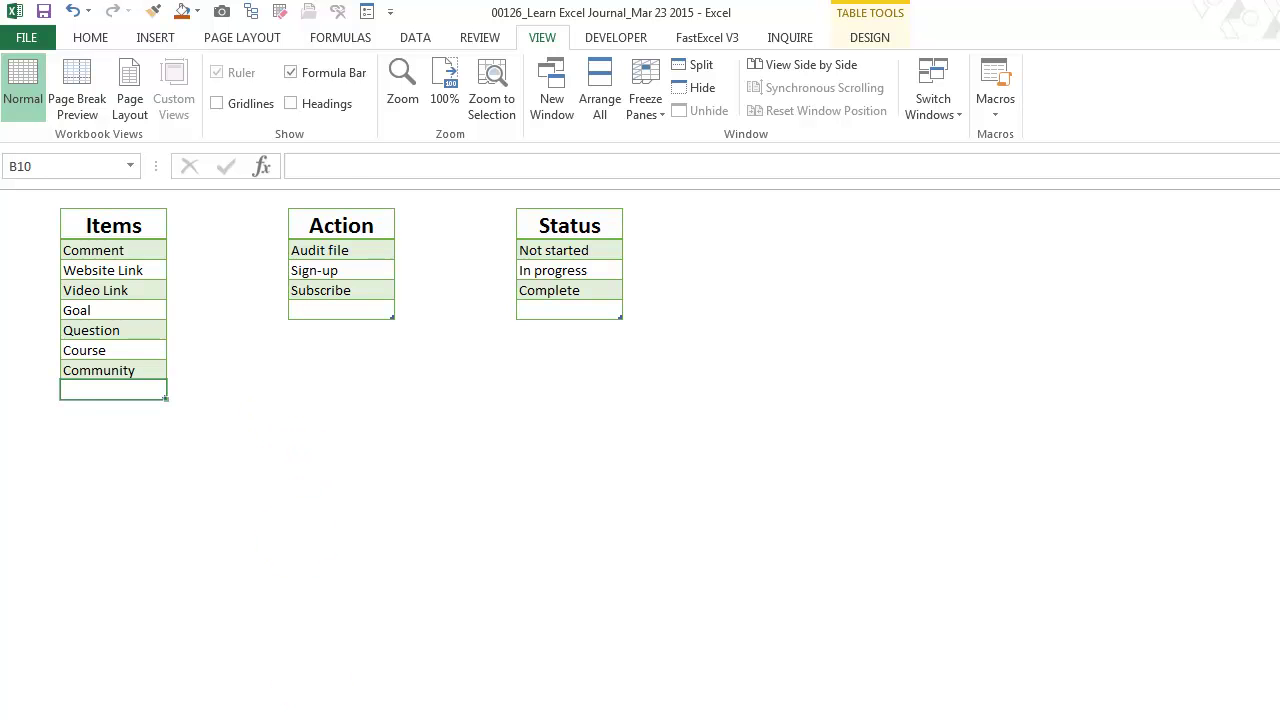
Step: Return to the journal sheet and check the dropdown choices for the vertex42 entry's item, action and status
key("ctrl+Page_Up")
left_click(283, 411)
left_click(283, 411)
left_click(508, 412)
left_click(585, 412)
left_click(585, 412)
left_click(650, 412)
left_click(747, 413)
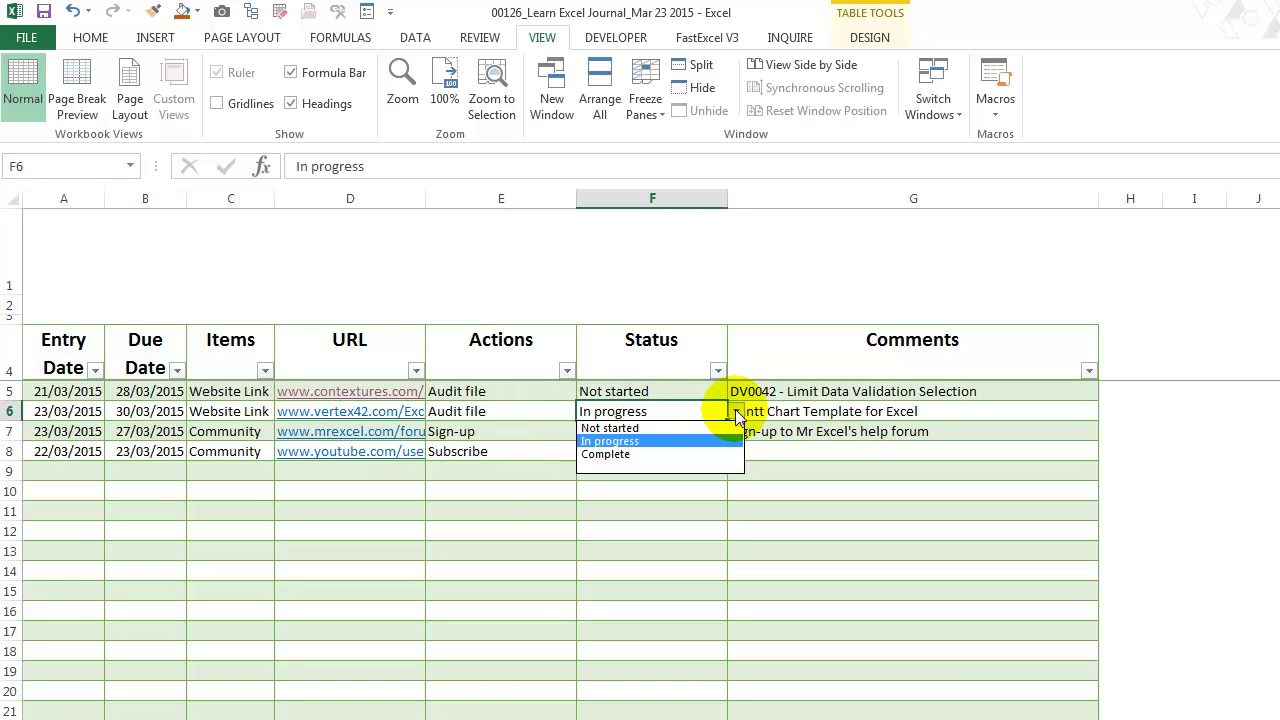
left_click(466, 479)
left_click(483, 492)
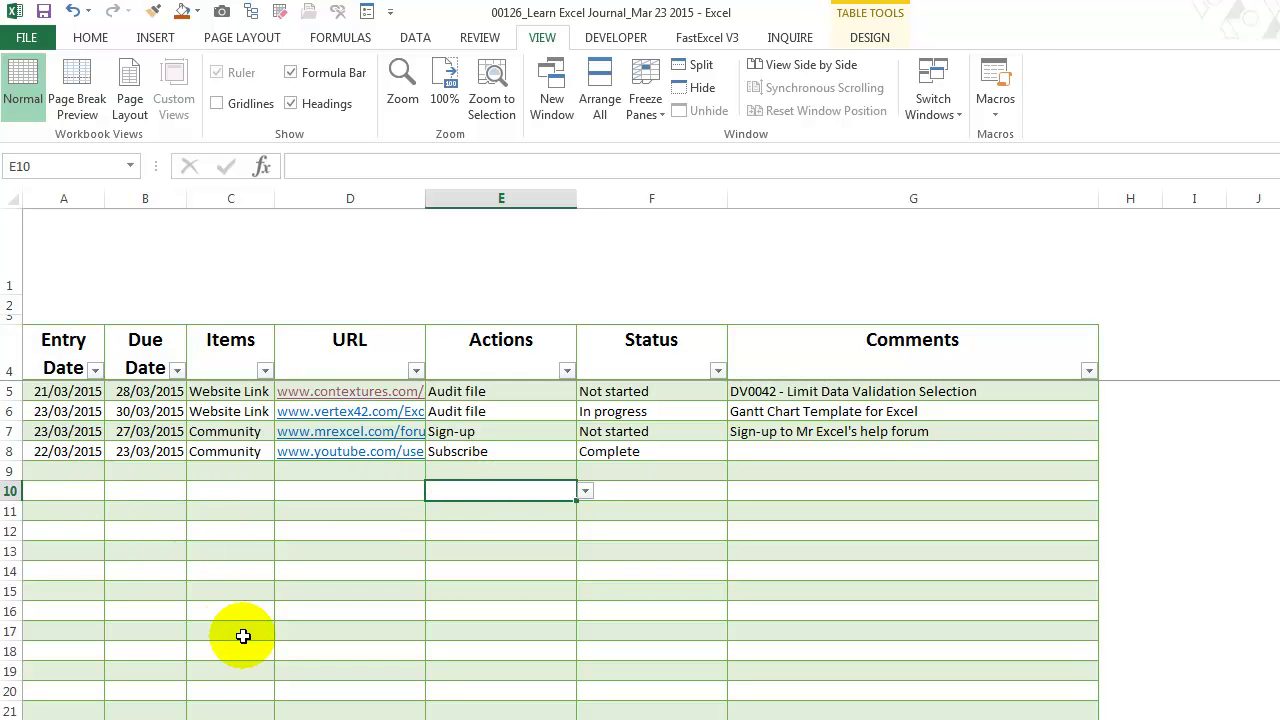
Step: Extend the journal table down to row 37 and append one more row after its last cell
scroll(253, 586, "down", 2)
scroll(253, 586, "down", 4)
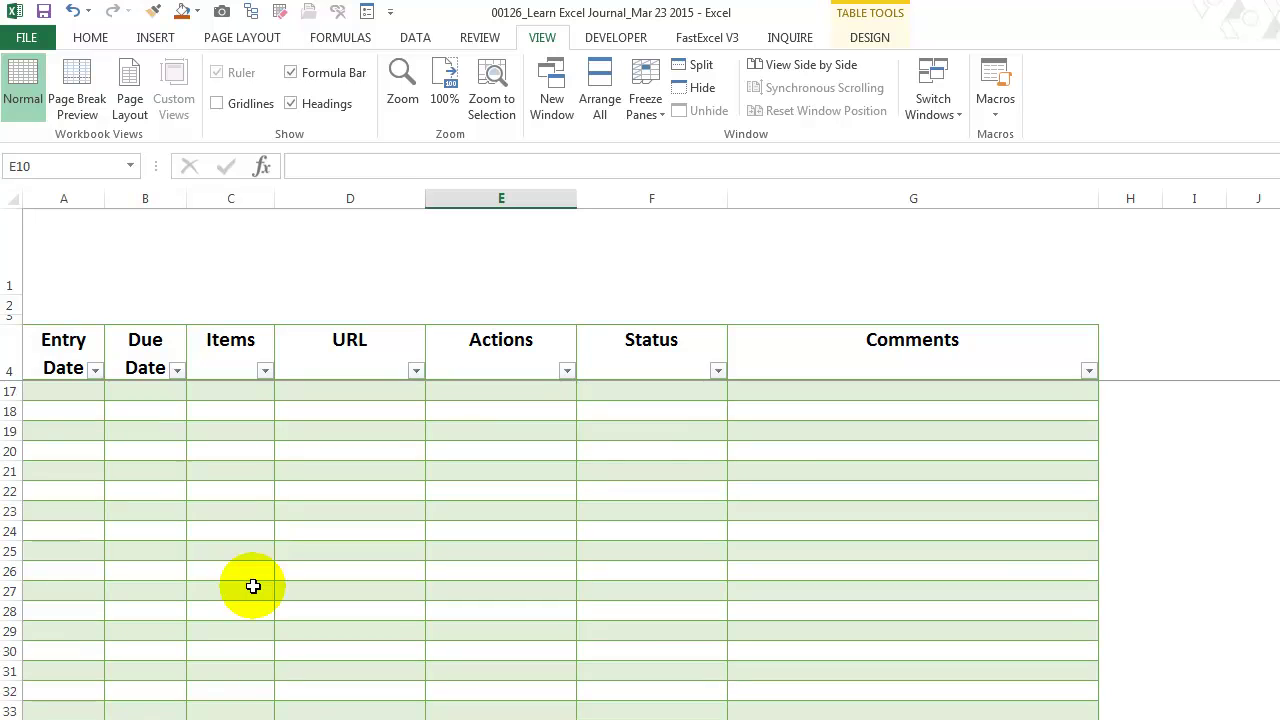
left_click(1053, 613)
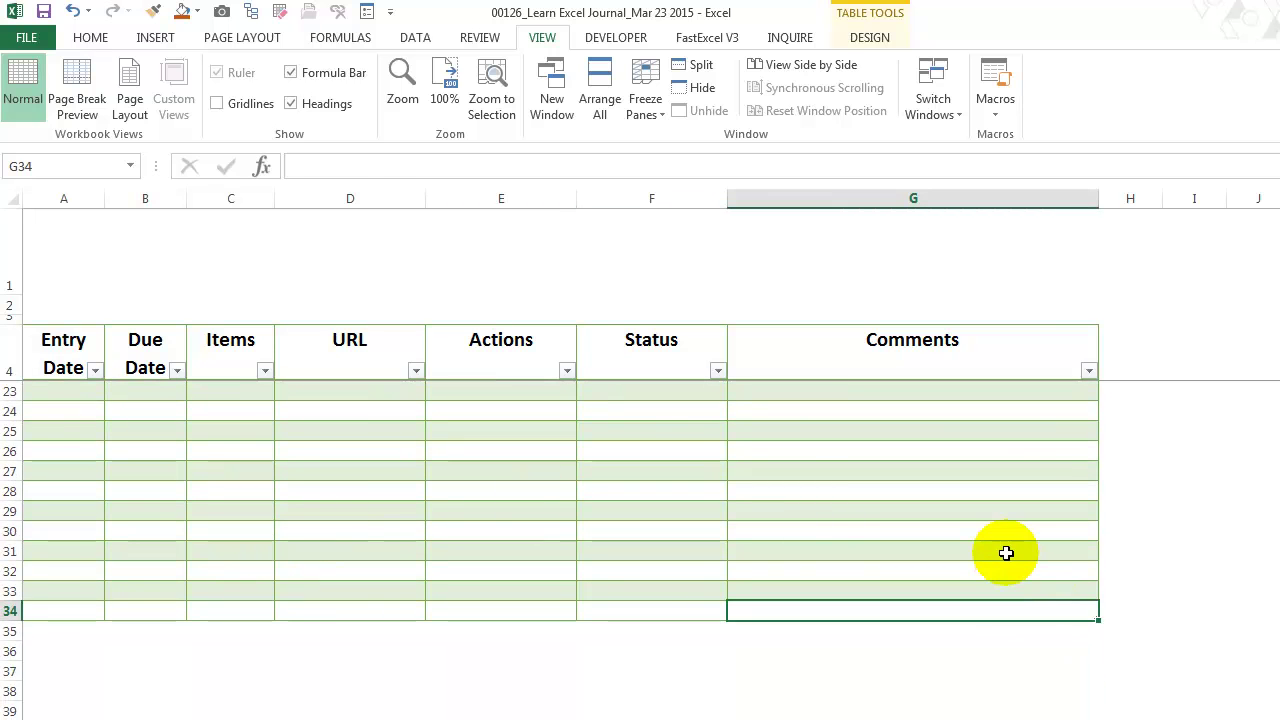
scroll(1006, 560, "down", 1)
left_click(1006, 589)
left_click_drag(1095, 560, 1094, 620)
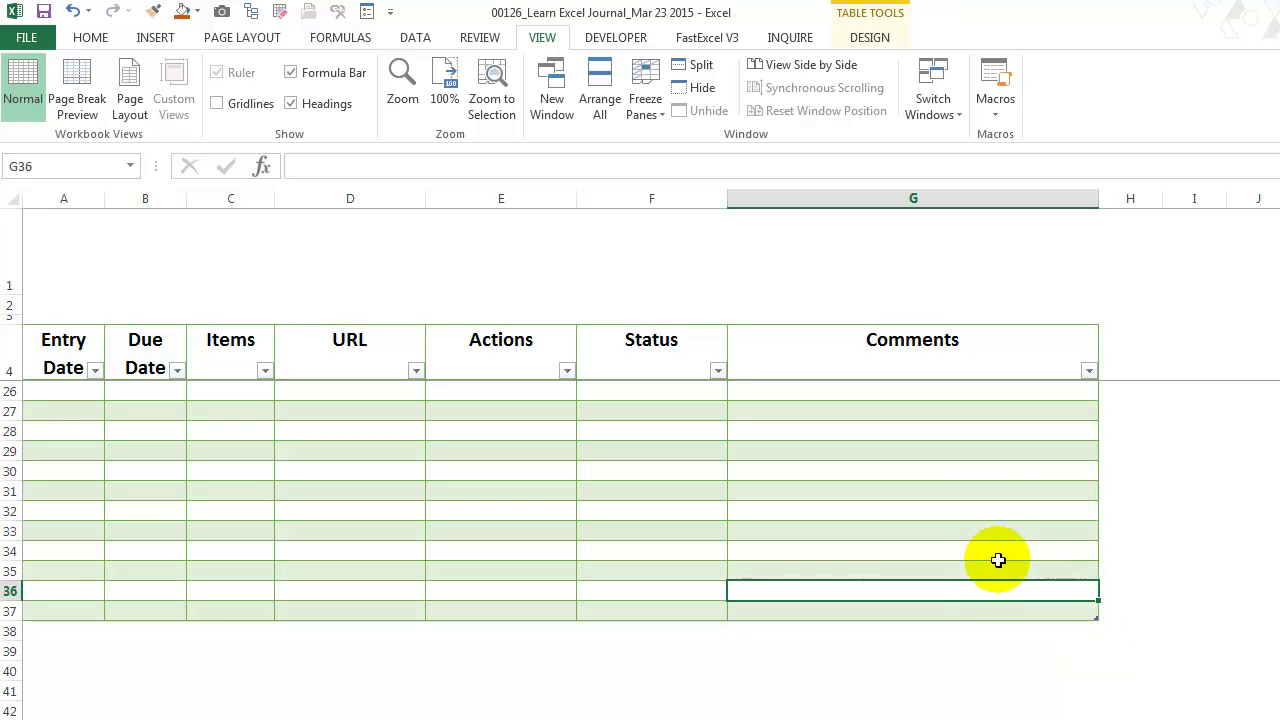
left_click(948, 606)
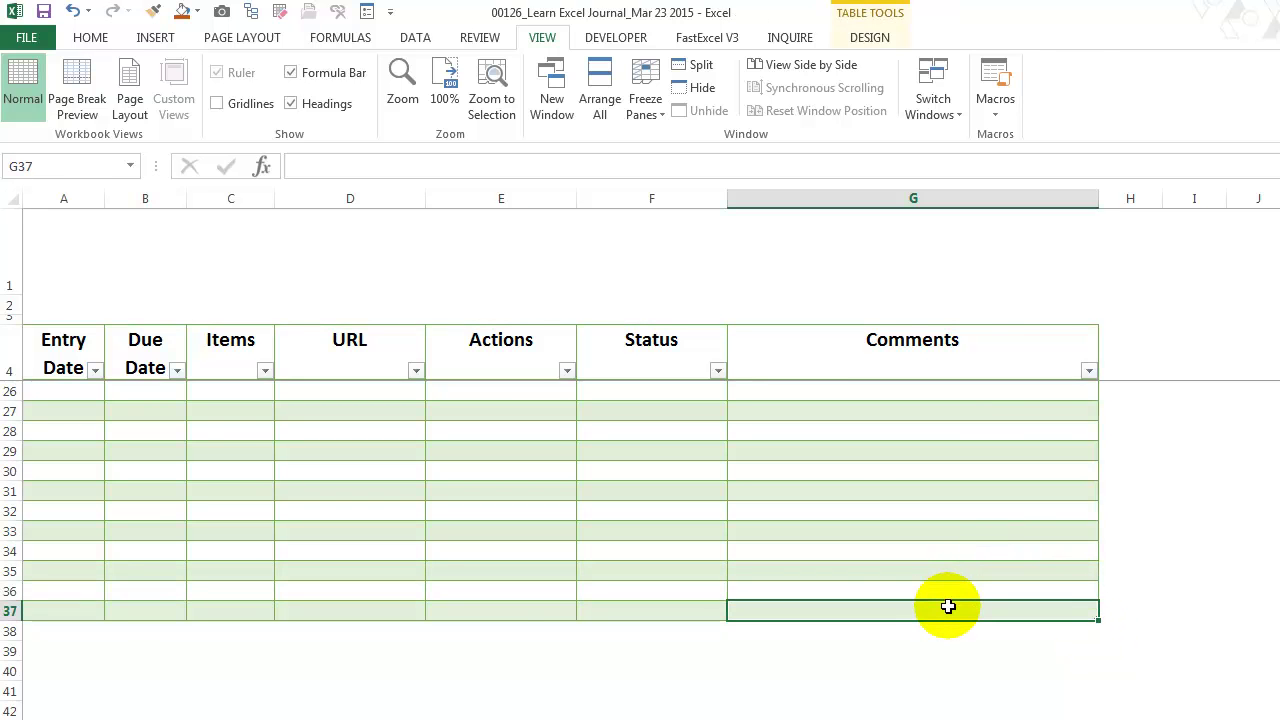
key("Tab")
left_click(336, 507)
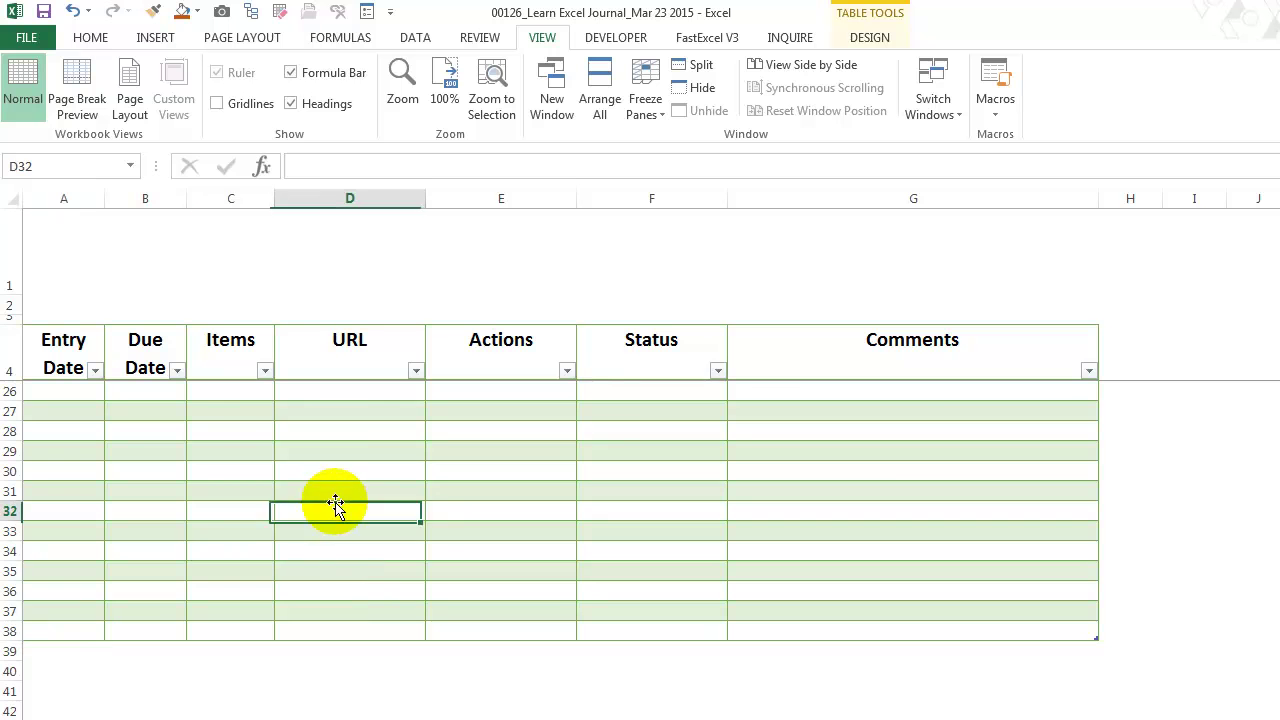
Step: Return to the top of the journal table to view its existing entries
left_click(340, 336)
key("Down")
left_click(345, 343)
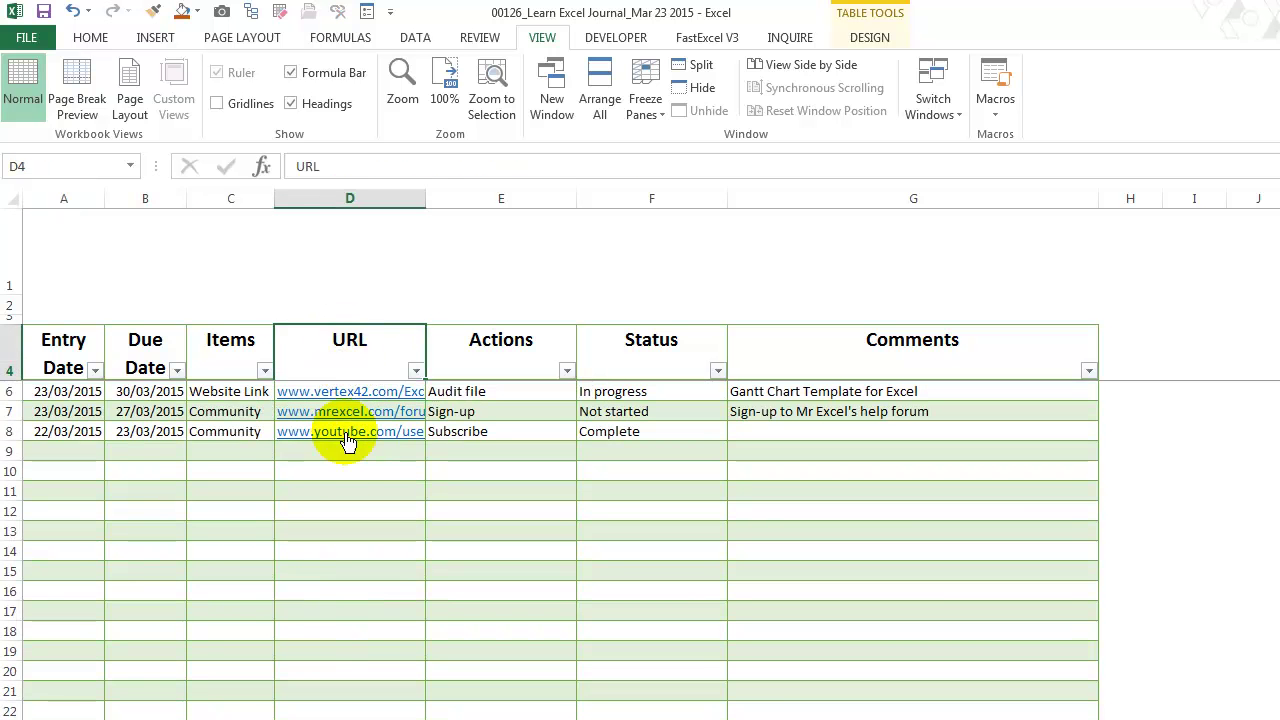
key("Down")
key("Down")
key("Down")
key("Down")
key("Down")
key("Down")
key("Down")
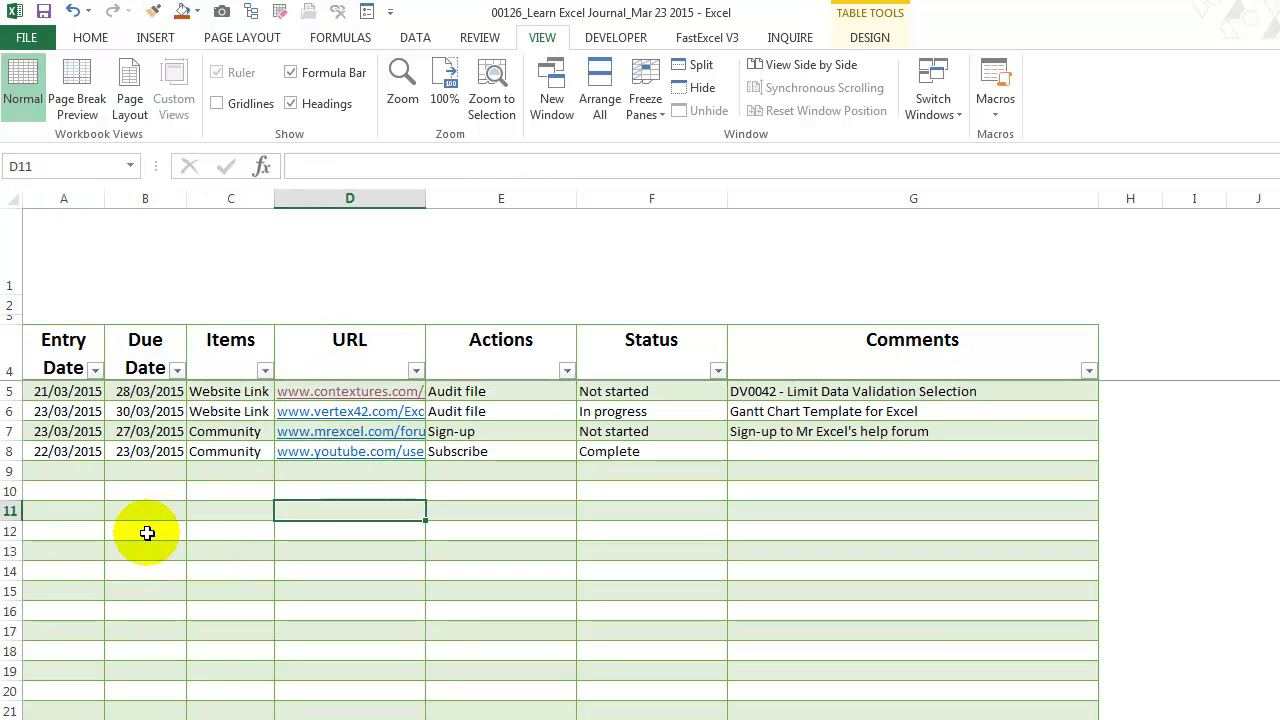
left_click(147, 533)
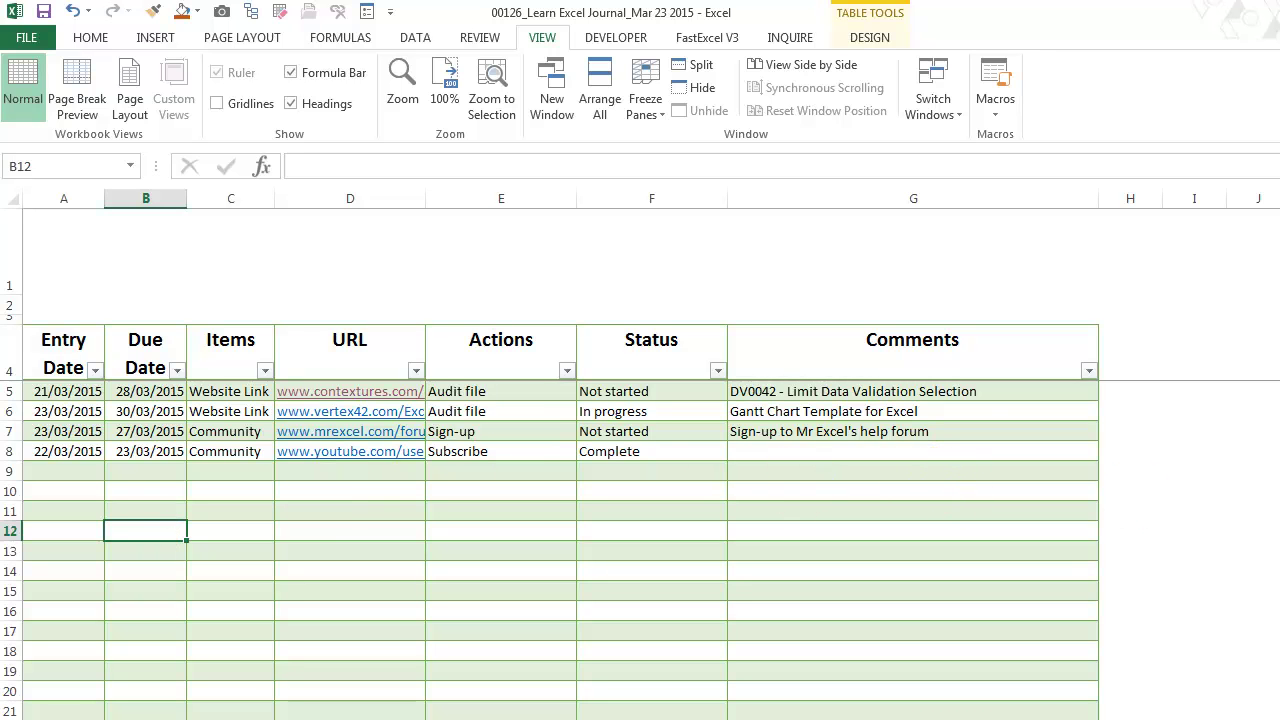
Step: Move the Items, Actions and Status slicers together from beside the journal table into the blank rows above its headers
scroll(640, 450, "right", 5)
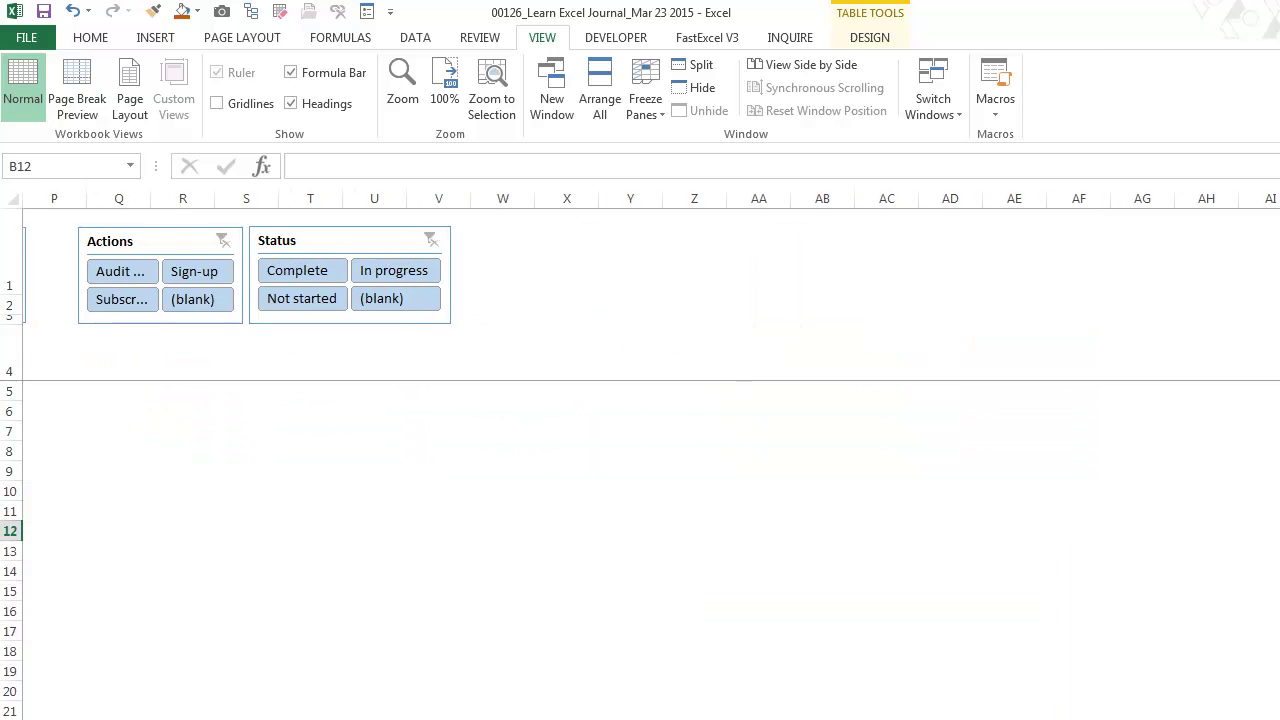
scroll(477, 374, "left", 3)
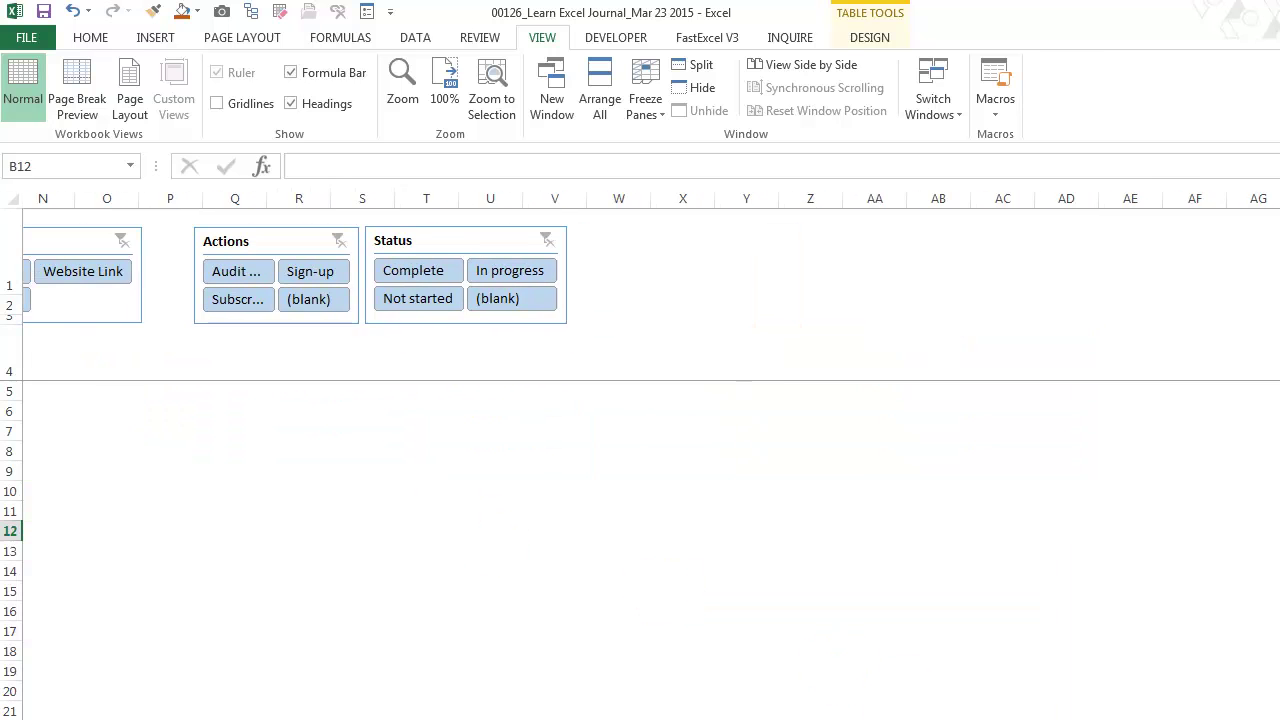
left_click(284, 240)
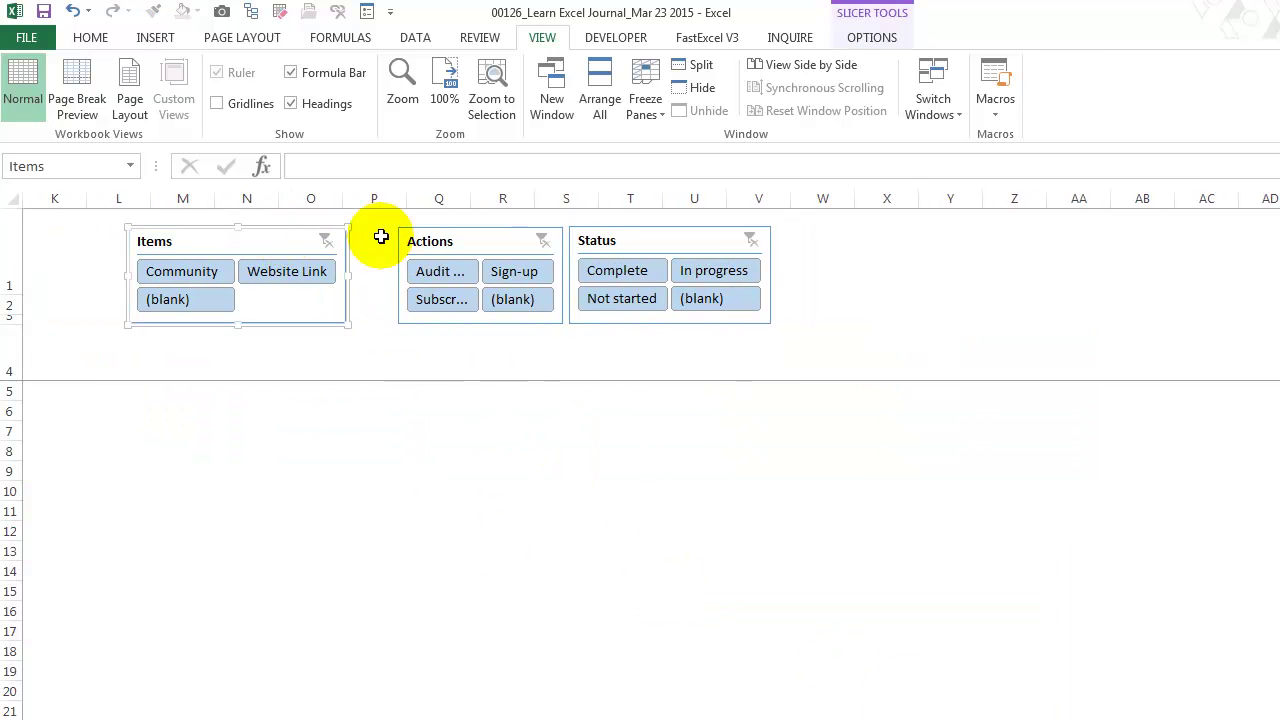
left_click(443, 240, "ctrl")
left_click(622, 240, "ctrl")
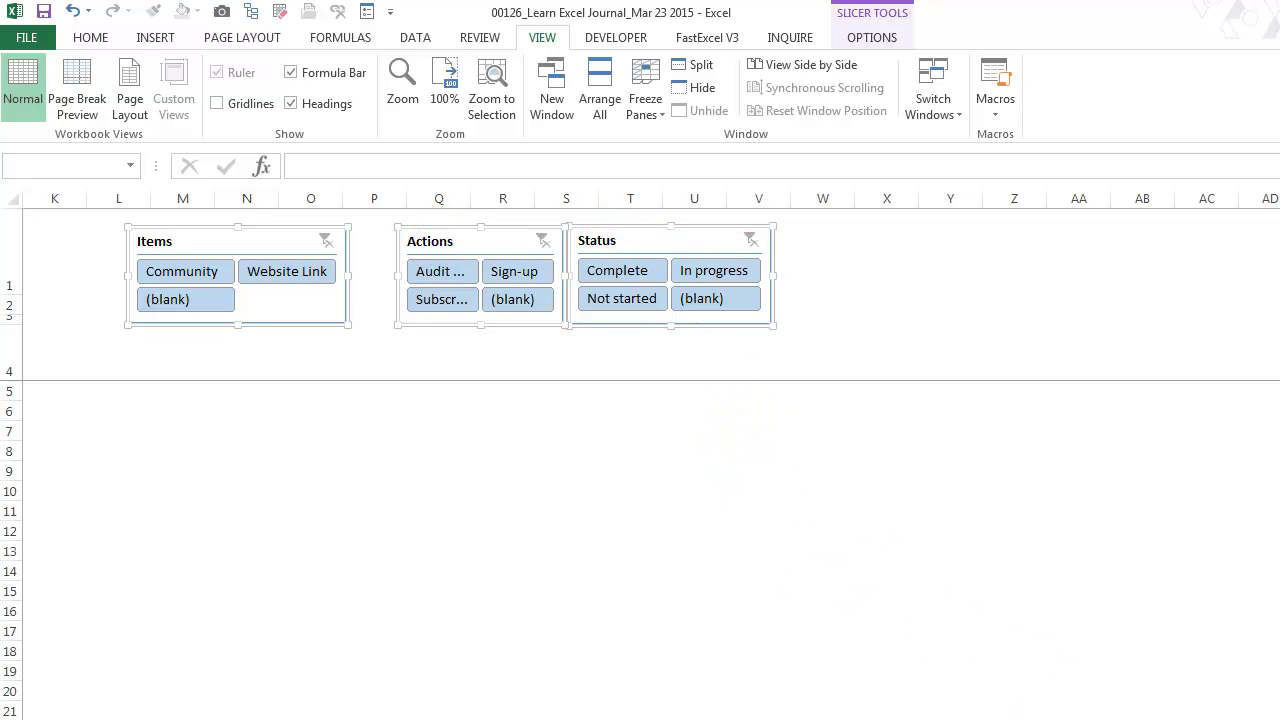
key("Delete")
scroll(457, 480, "left", 5)
left_click(184, 232)
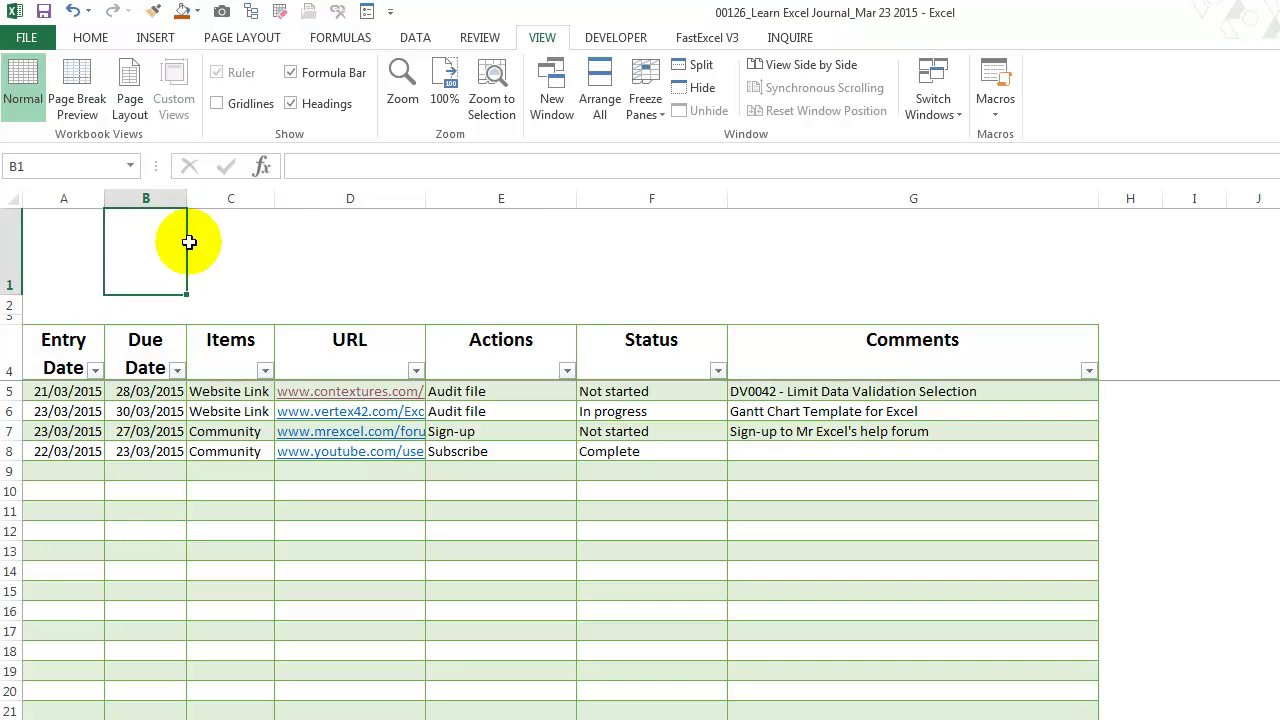
key("ctrl+v")
left_click_drag(198, 218, 250, 226)
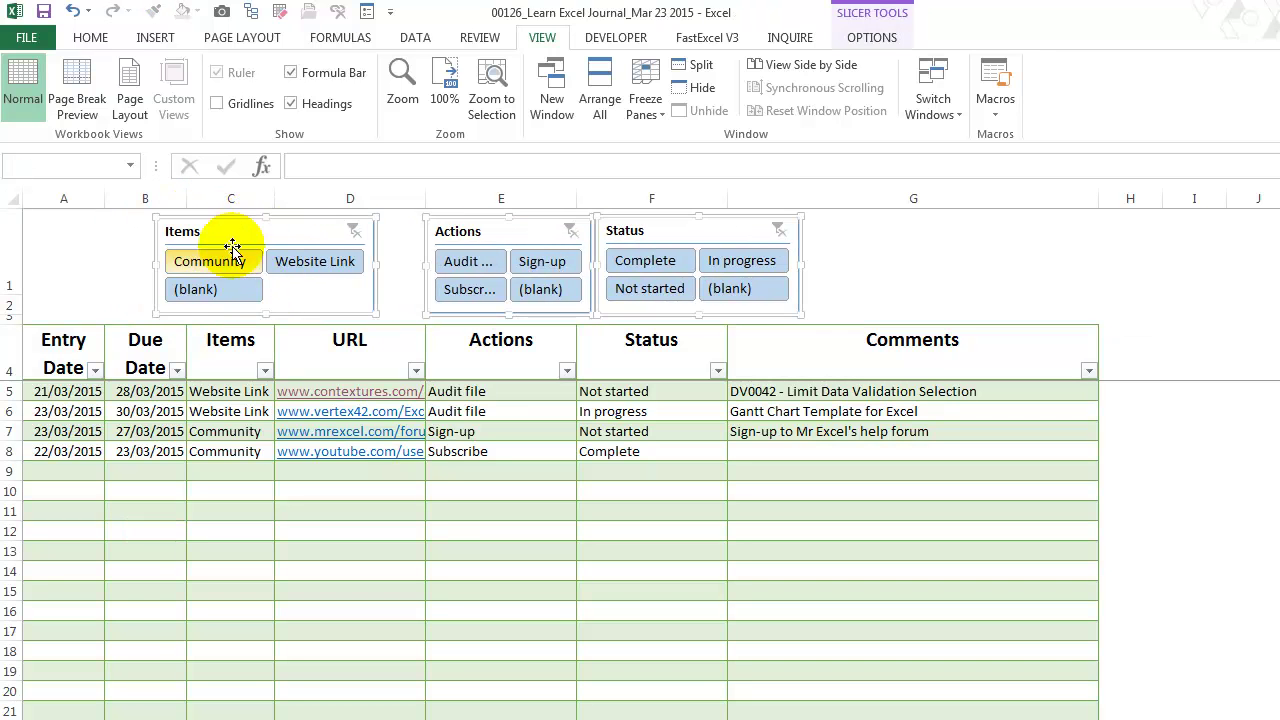
left_click(365, 586)
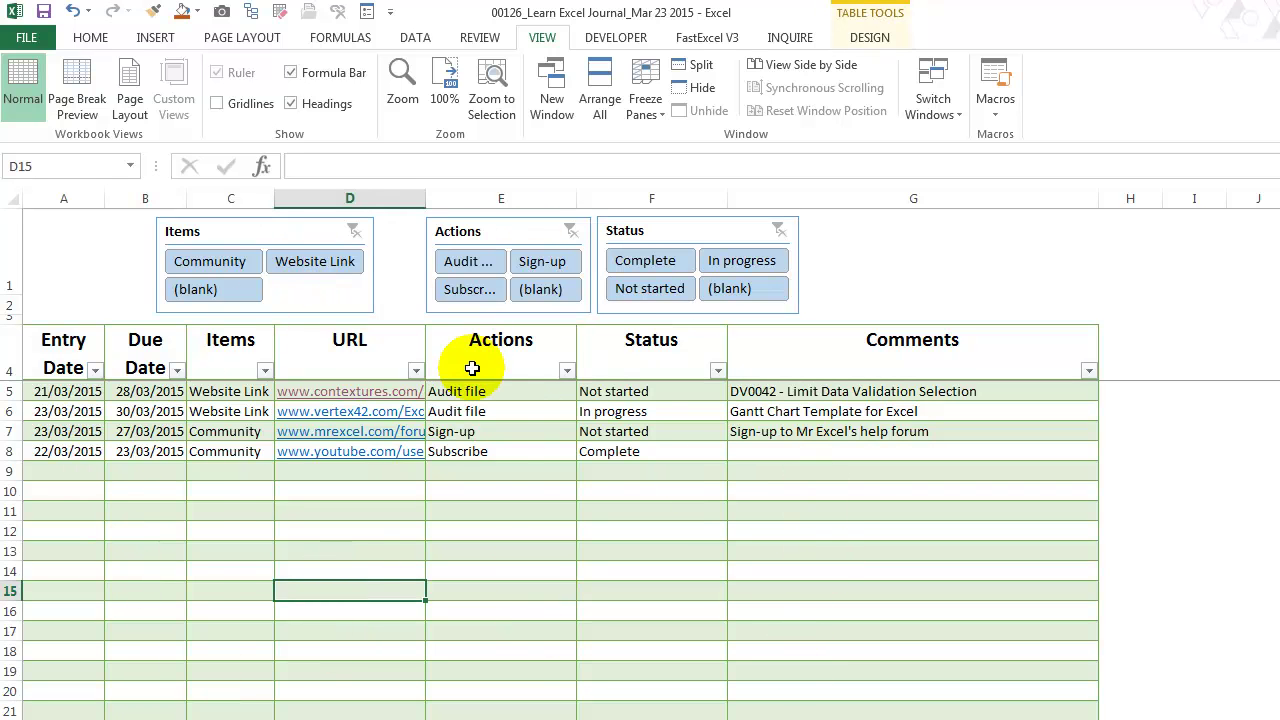
Step: Filter the journal by Community with the Items slicer, add Website Link to the selection, and clear the filter
left_click(224, 264)
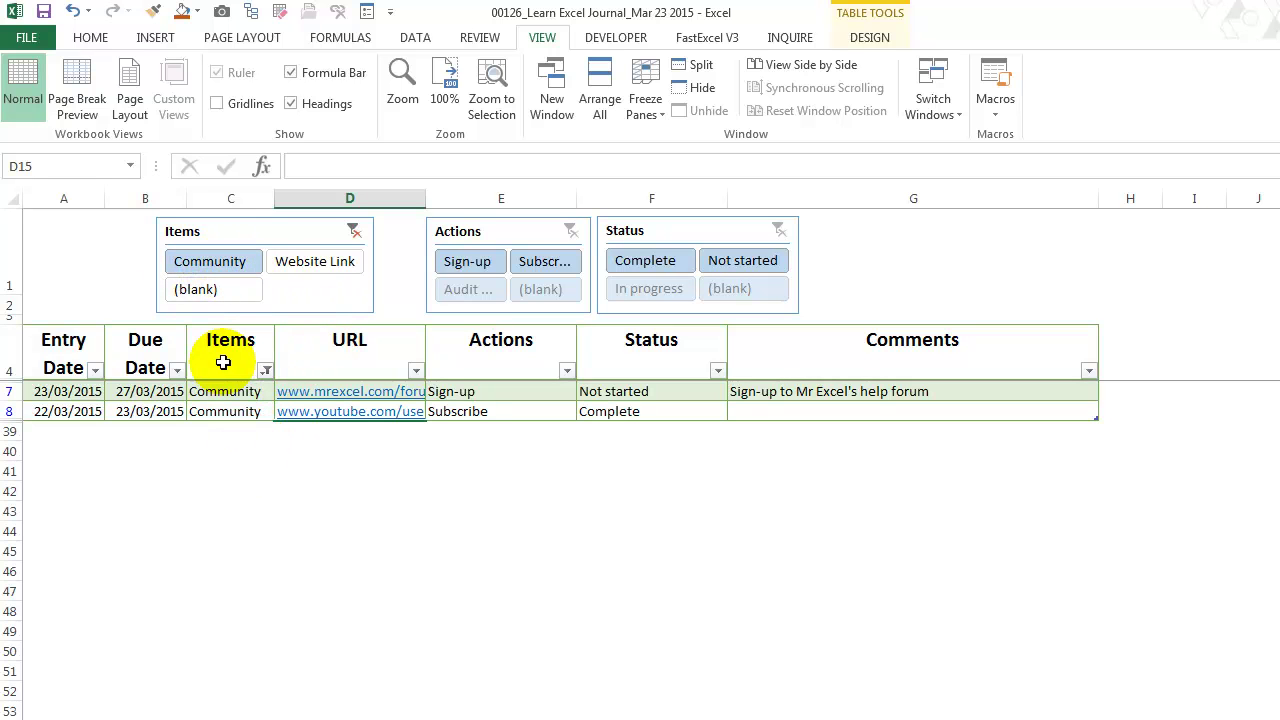
left_click(307, 263, "ctrl")
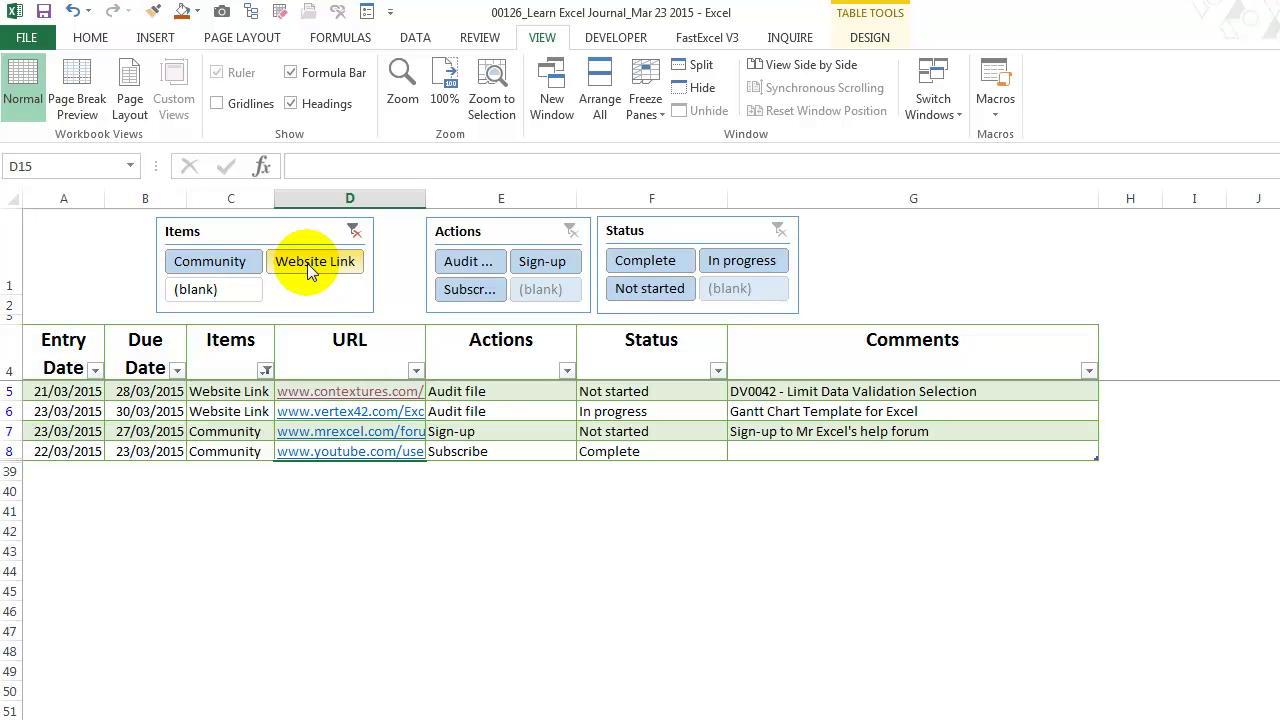
left_click(354, 230)
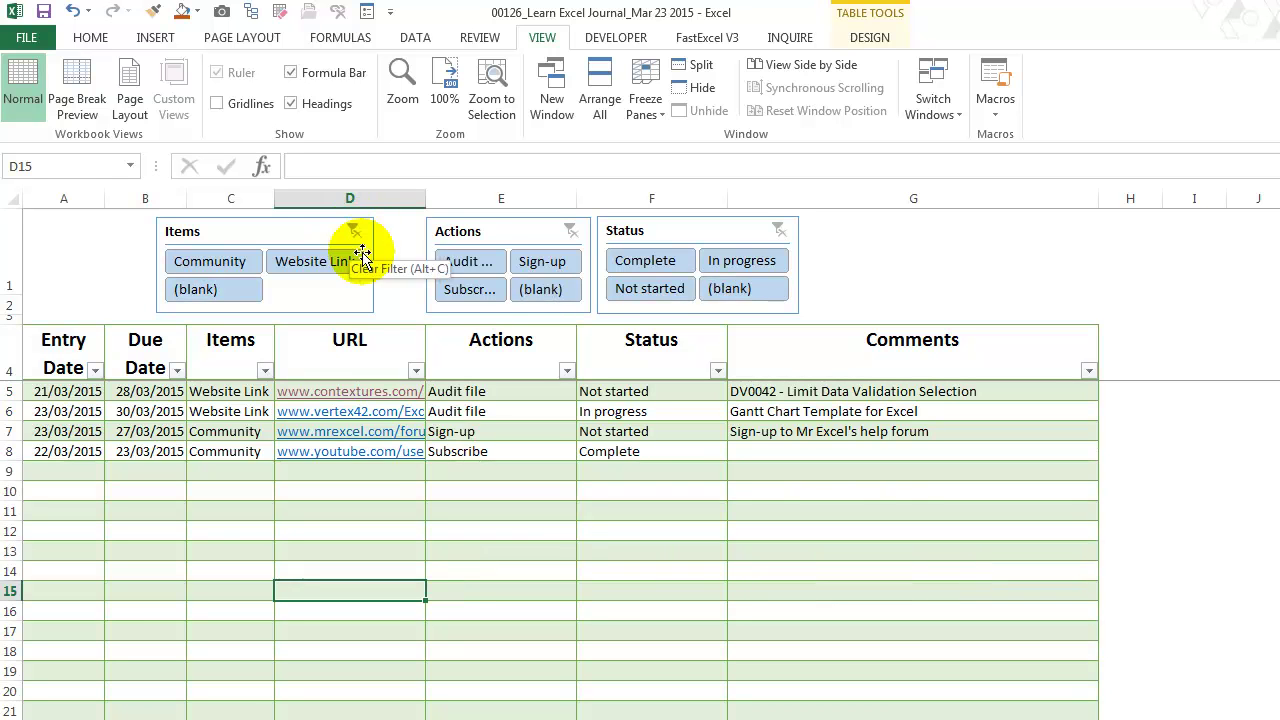
Step: Exclude the Not started and In progress entries with the Status slicer, and clear that filter
left_click(665, 295, "ctrl")
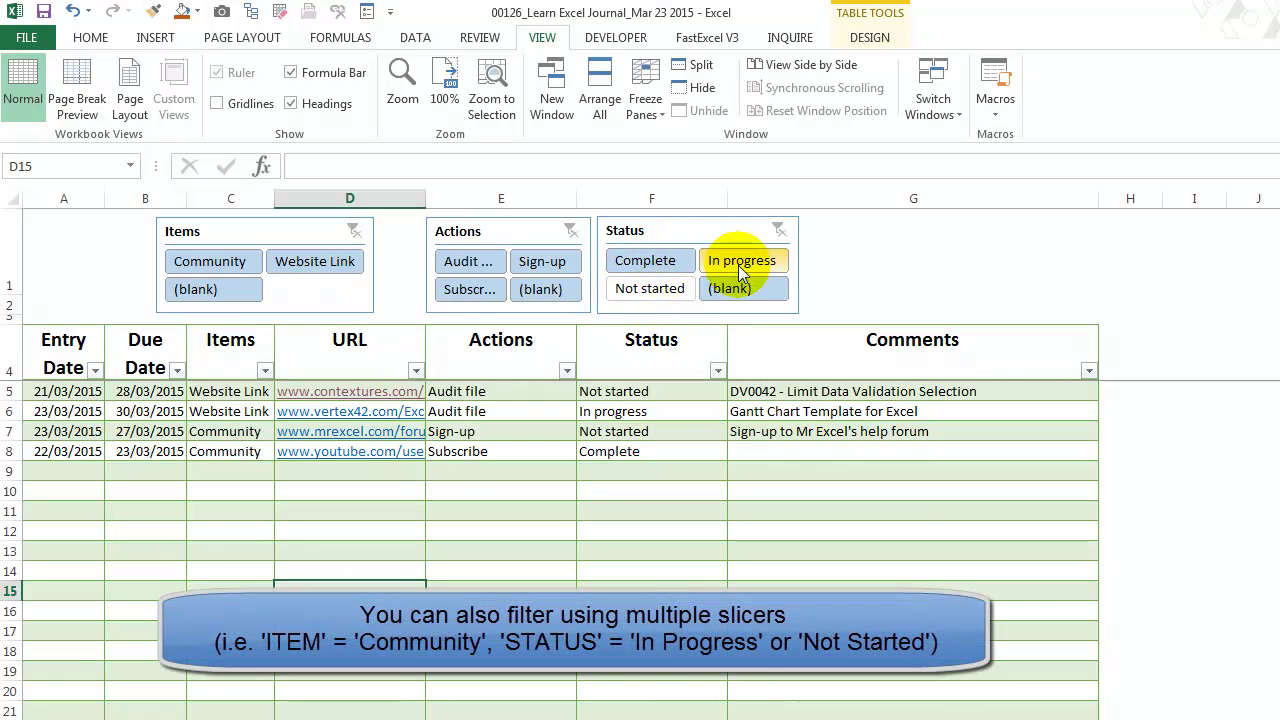
left_click(741, 262, "ctrl")
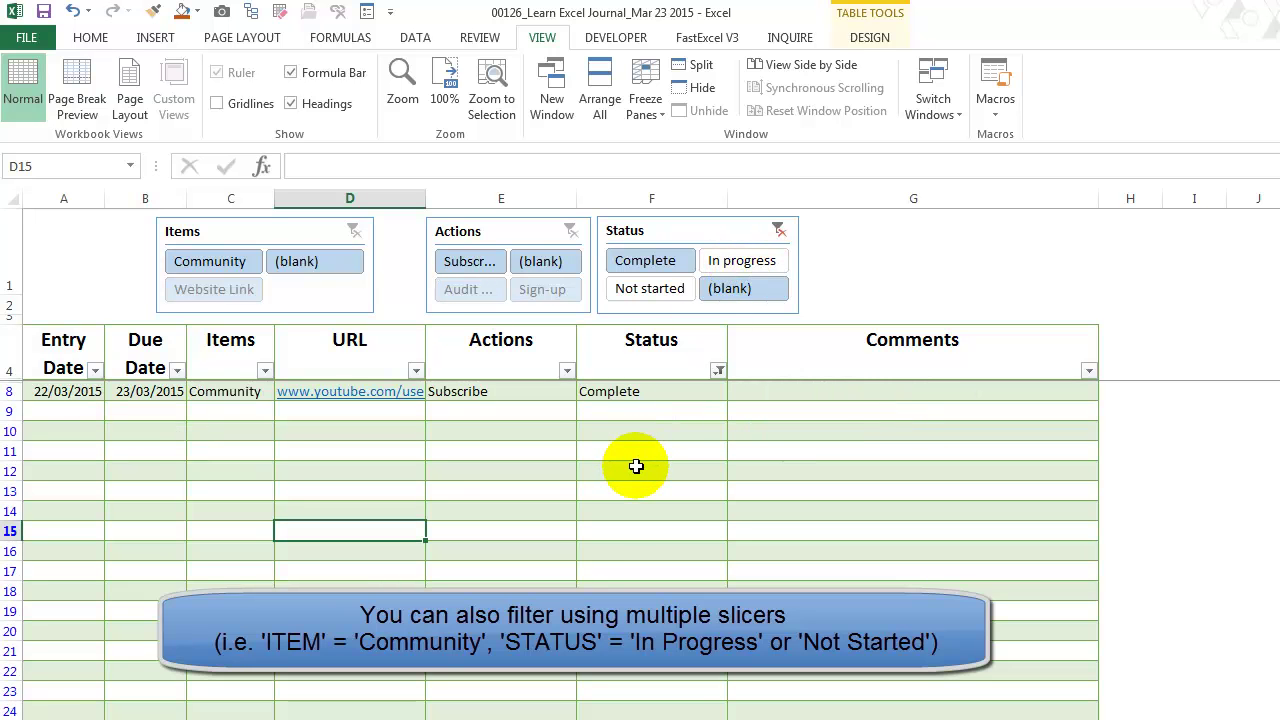
left_click(778, 230)
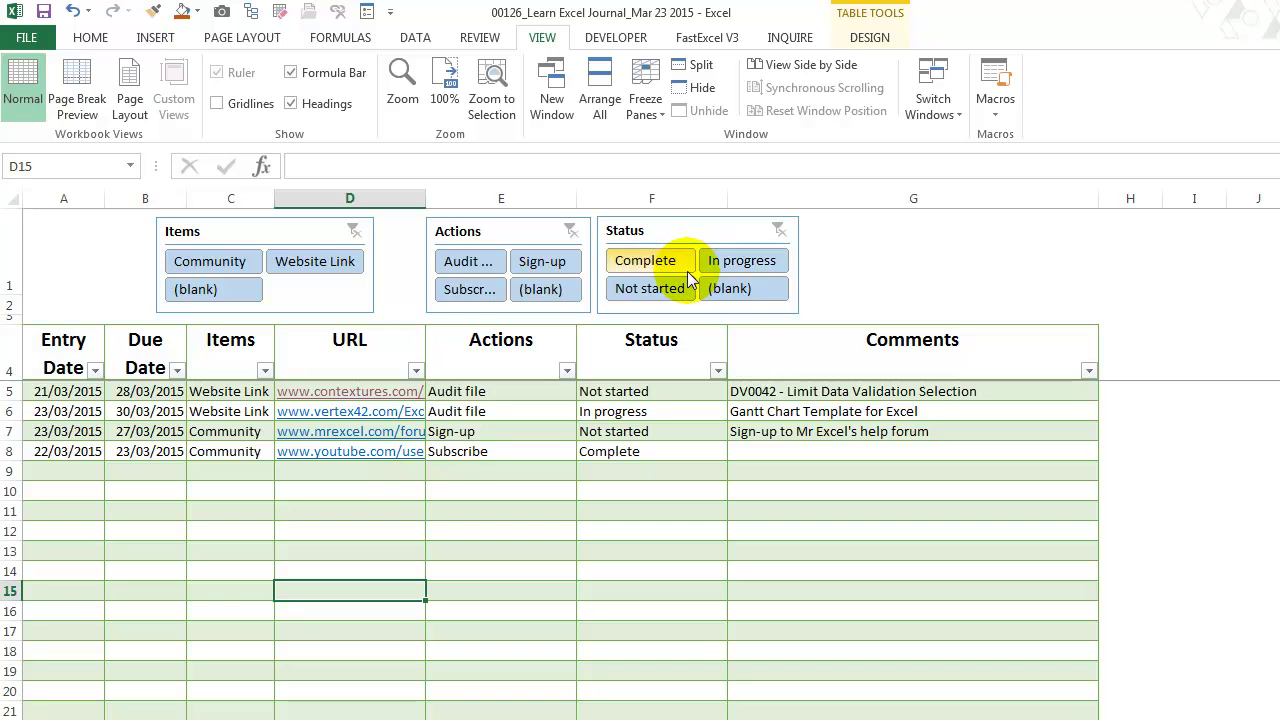
Step: Filter the journal to In progress entries, add Not started to the Status slicer selection, and clear the filter
left_click(721, 262)
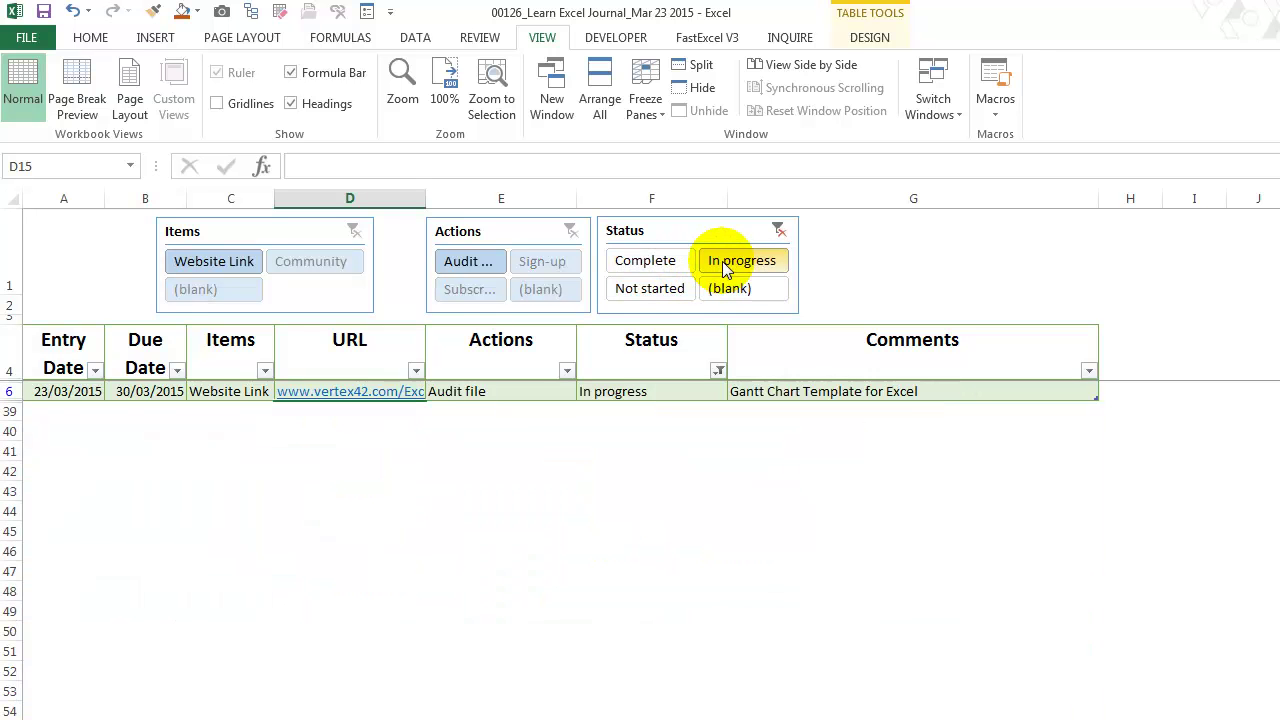
left_click(630, 292, "ctrl")
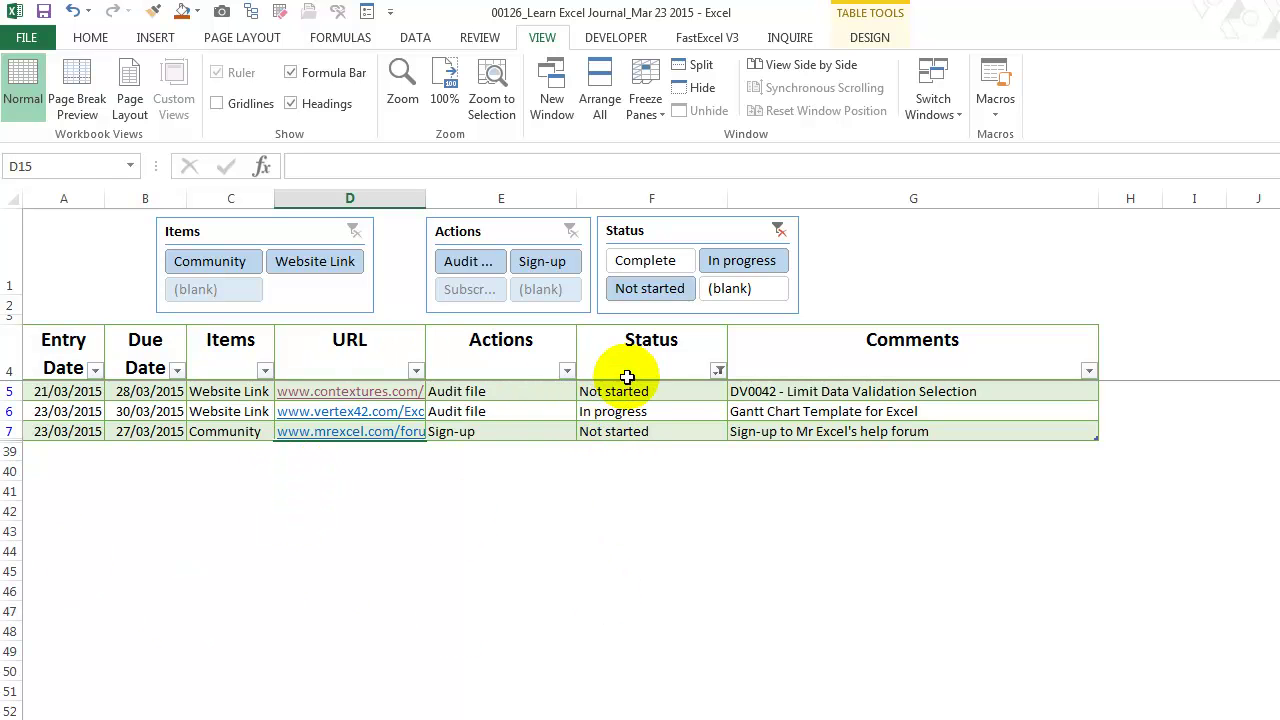
left_click(785, 236)
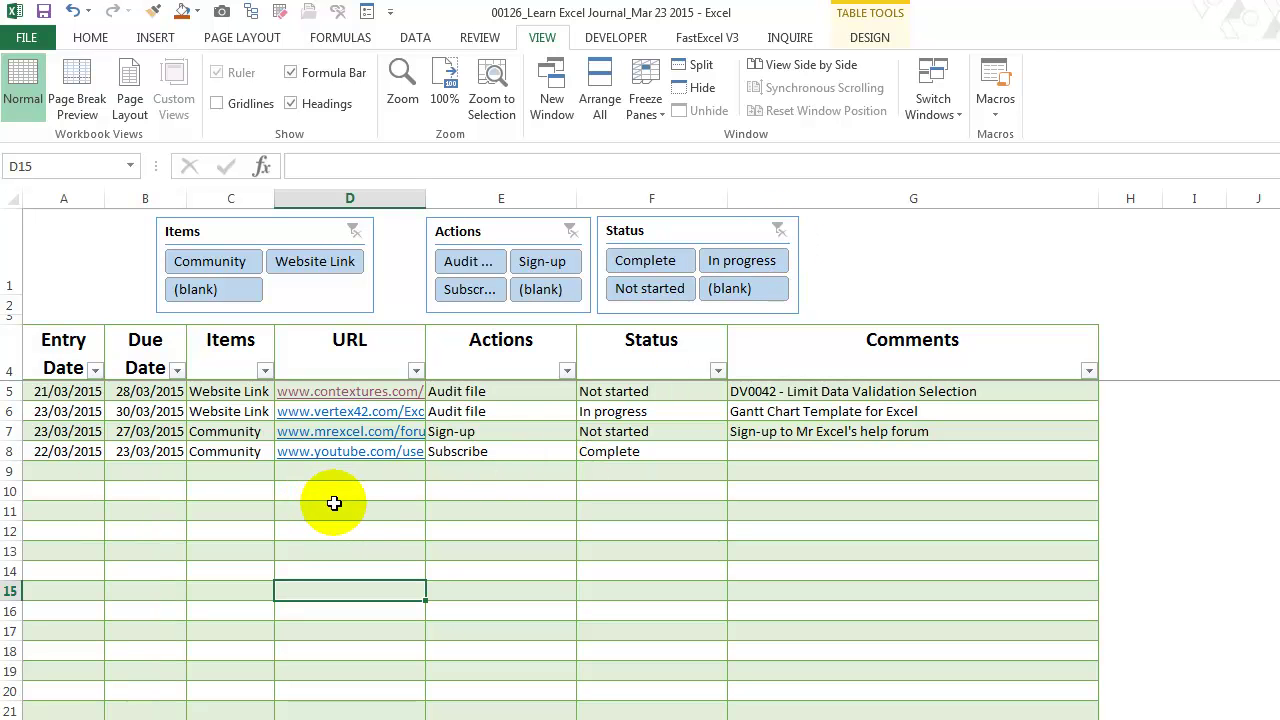